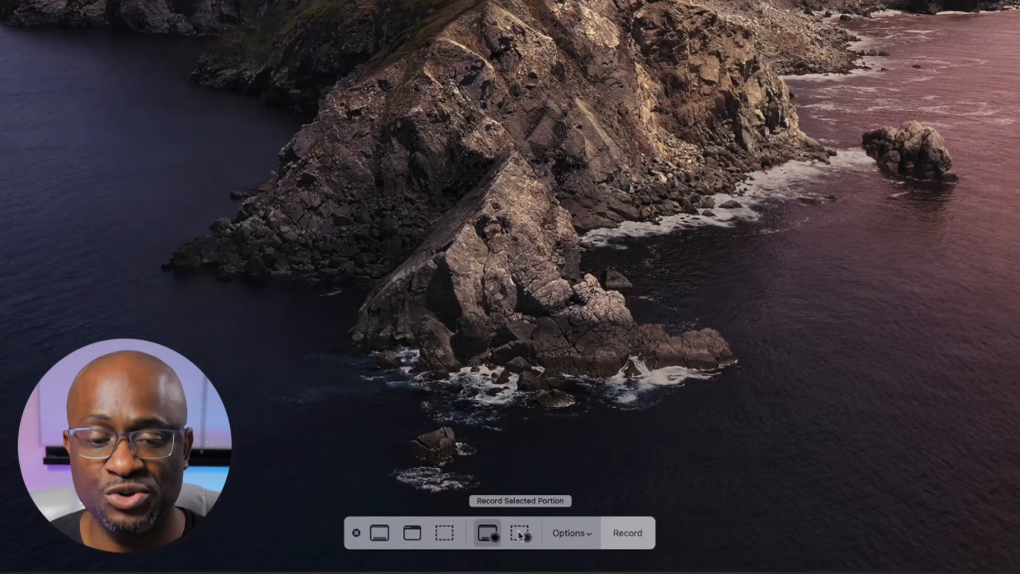
Switch to recording a selected portion of the screen, then enlarge the capture frame and move it higher on the desktop
{"action": "left_click", "coordinate": [520, 533]}
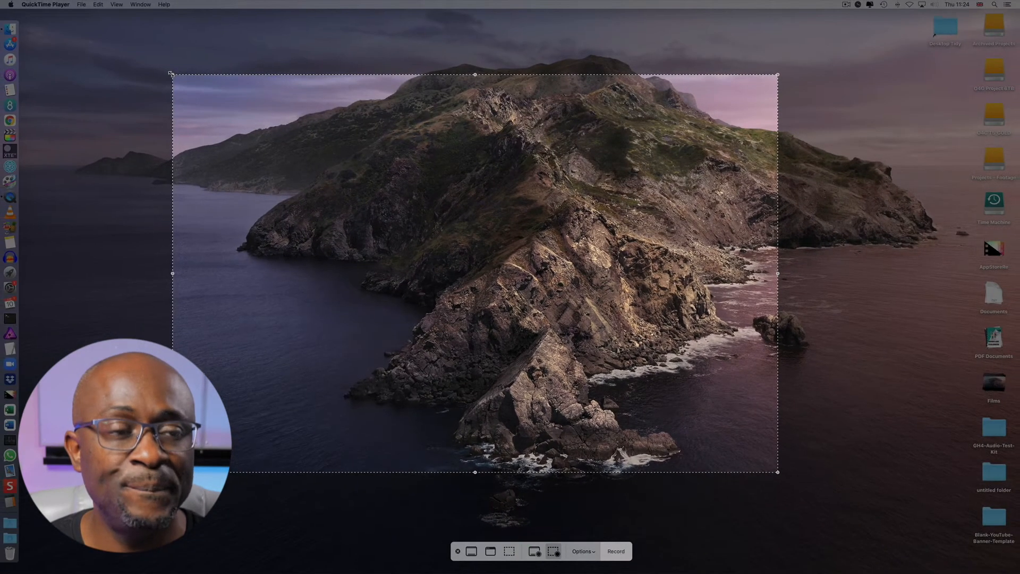
{"action": "left_click_drag", "start_coordinate": [171, 74], "coordinate": [91, 75]}
{"action": "left_click_drag", "start_coordinate": [420, 242], "coordinate": [470, 211]}
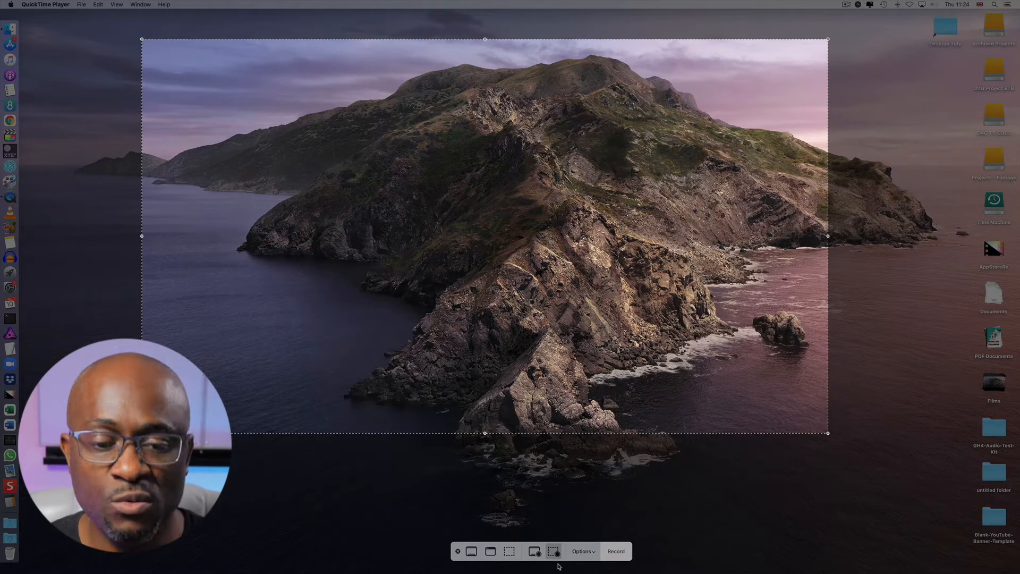
Record the entire screen as a short clip and play it back
{"action": "left_click", "coordinate": [534, 554]}
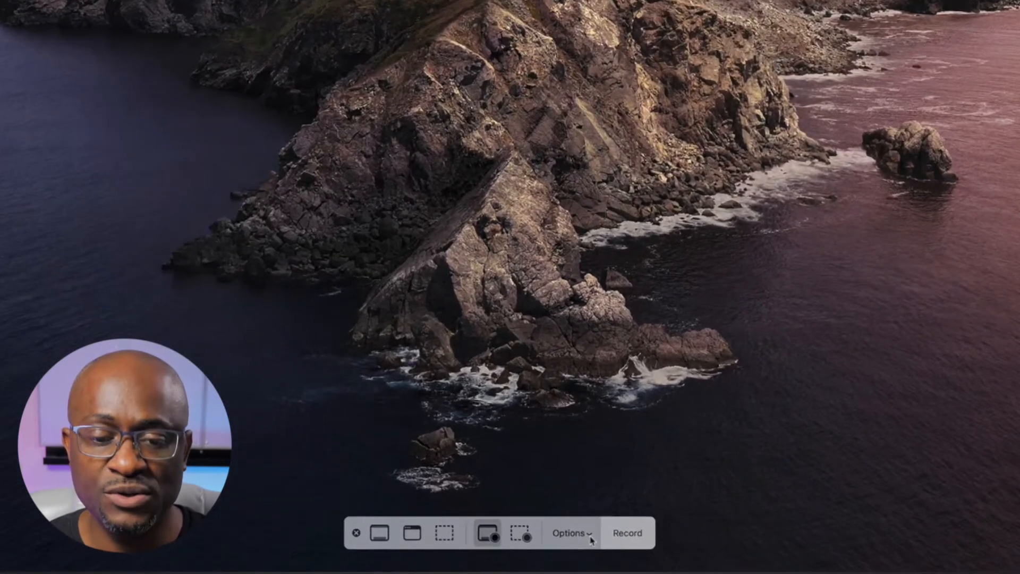
{"action": "left_click", "coordinate": [592, 554]}
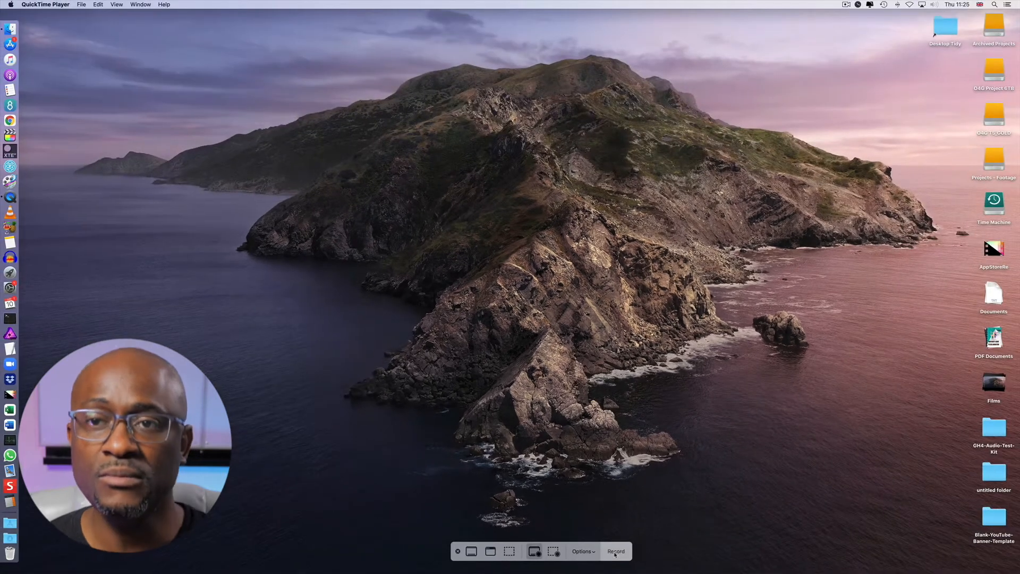
{"action": "left_click", "coordinate": [616, 552]}
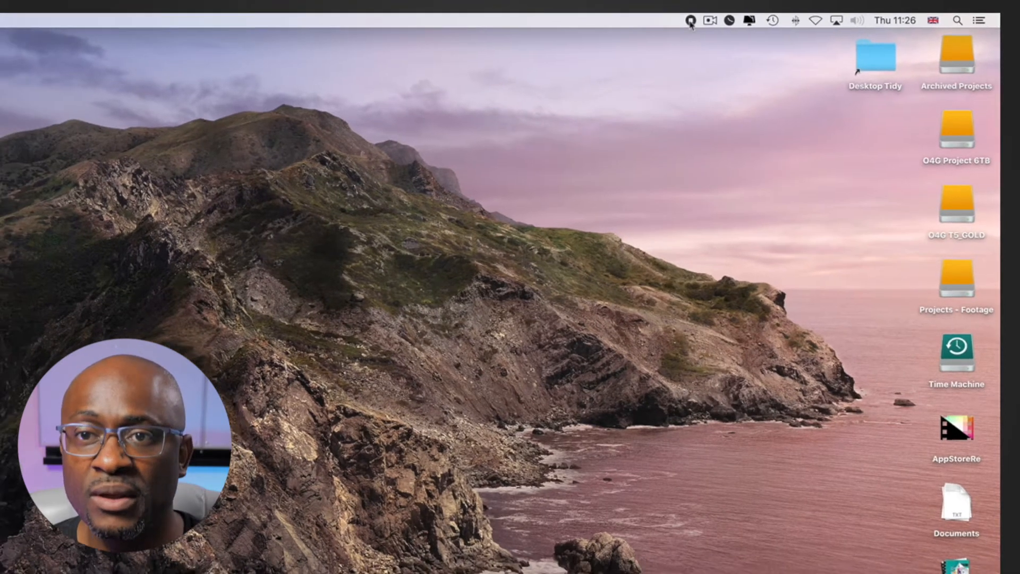
{"action": "left_click", "coordinate": [690, 20]}
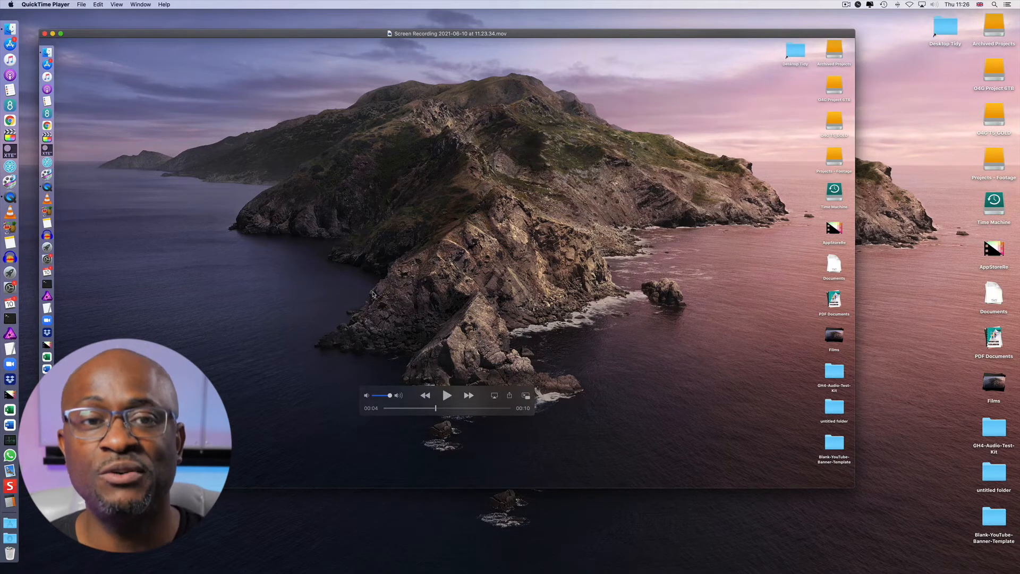
{"action": "key", "text": "space"}
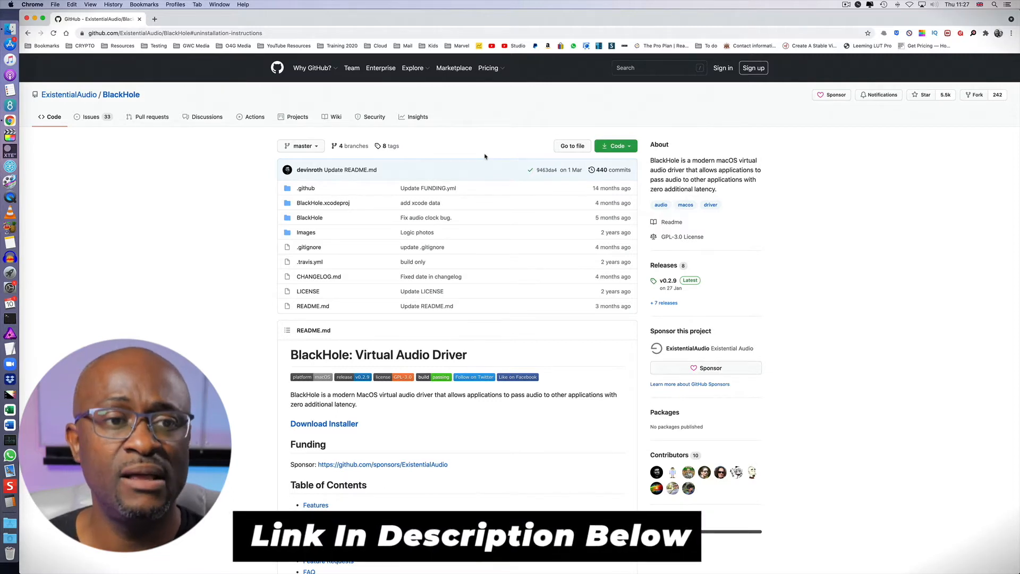
Find the installation instructions in the BlackHole readme and open the Download Installer page
{"action": "scroll", "coordinate": [151, 155], "scroll_direction": "down", "scroll_amount": 15}
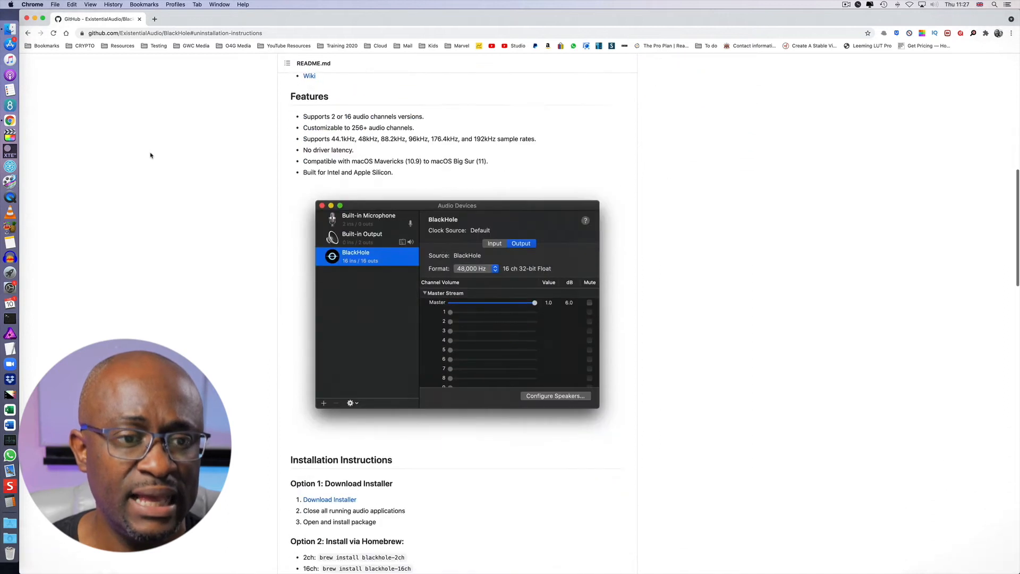
{"action": "scroll", "coordinate": [150, 155], "scroll_direction": "down", "scroll_amount": 8}
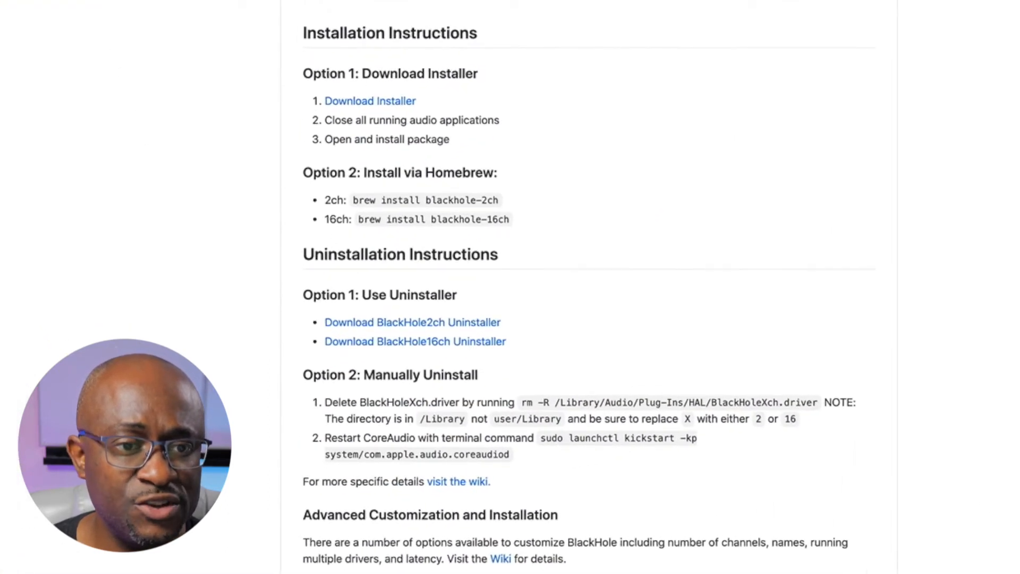
{"action": "scroll", "coordinate": [589, 287], "scroll_direction": "down", "scroll_amount": 1}
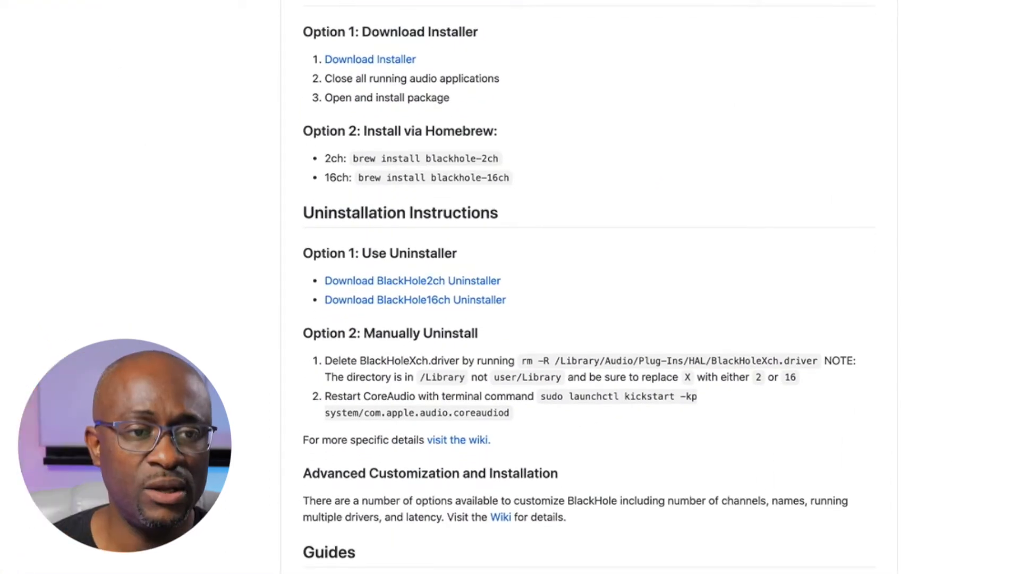
{"action": "left_click", "coordinate": [386, 60]}
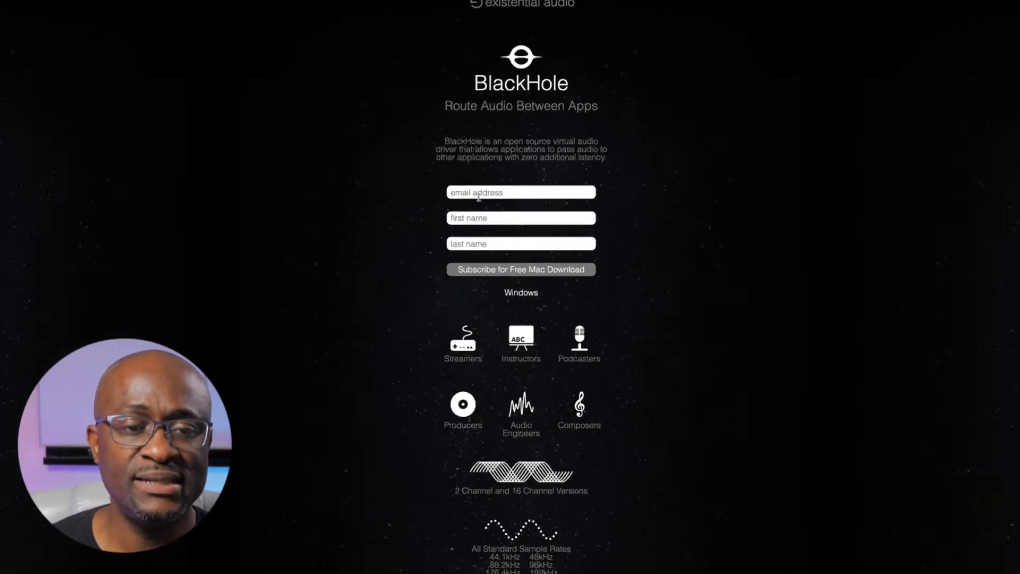
Fill in the e-mail and name fields and subscribe for the free Mac download of BlackHole
{"action": "left_click", "coordinate": [467, 107]}
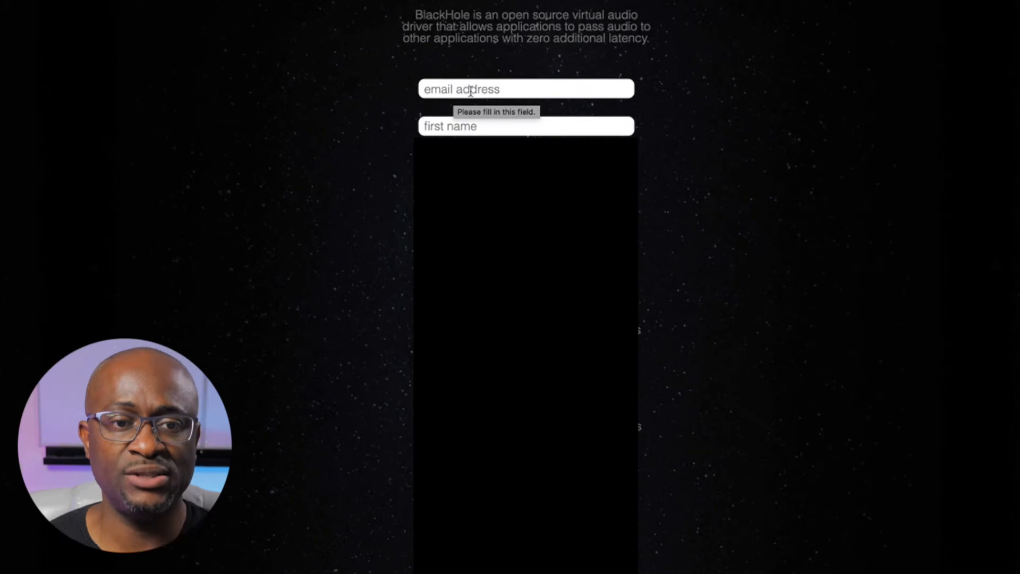
{"action": "left_click", "coordinate": [472, 120]}
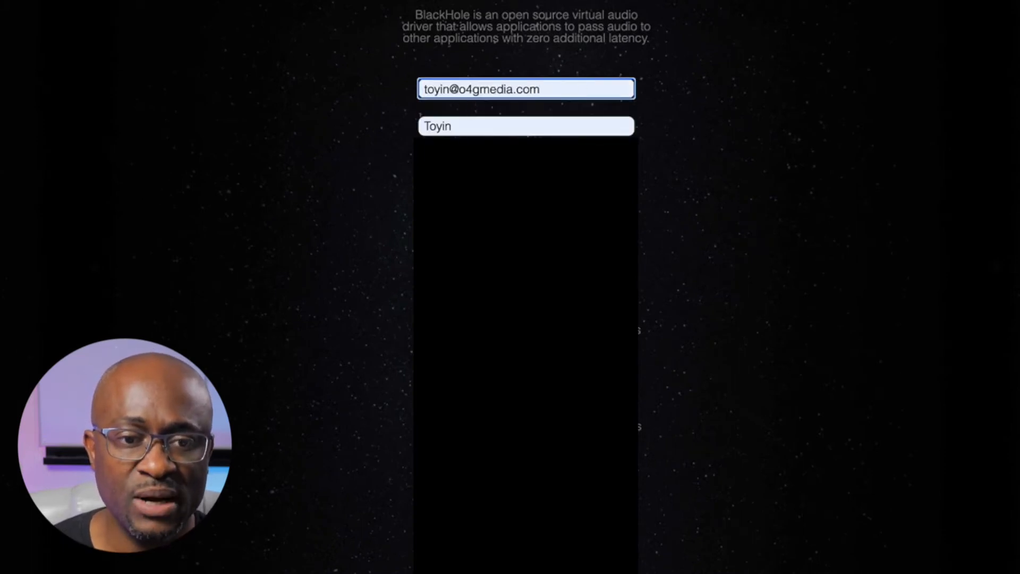
{"action": "left_click", "coordinate": [500, 206]}
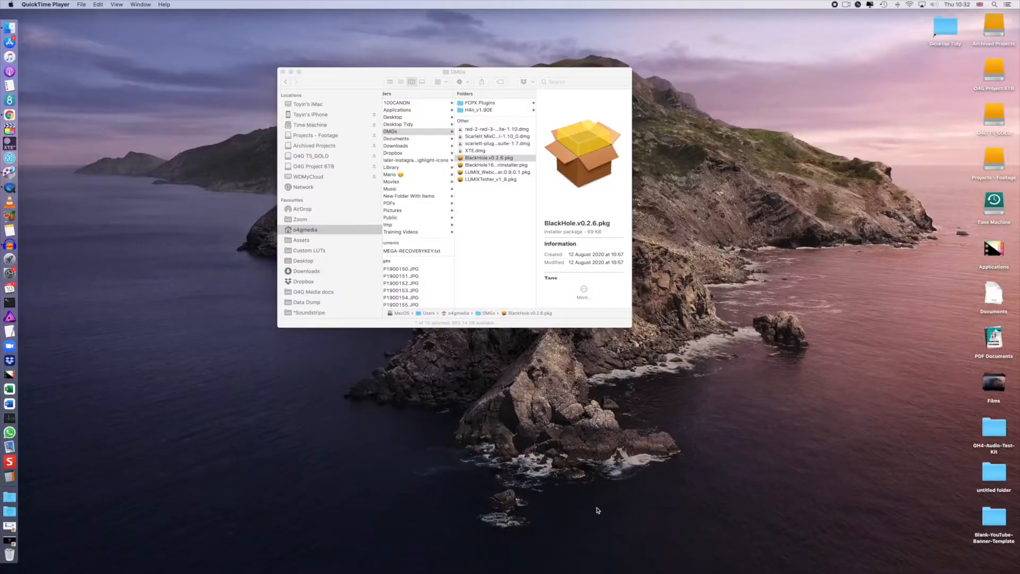
Install BlackHole.v0.2.6.pkg from the DMGs folder, authorising it with the account password, and close the installer
{"action": "double_click", "coordinate": [486, 159]}
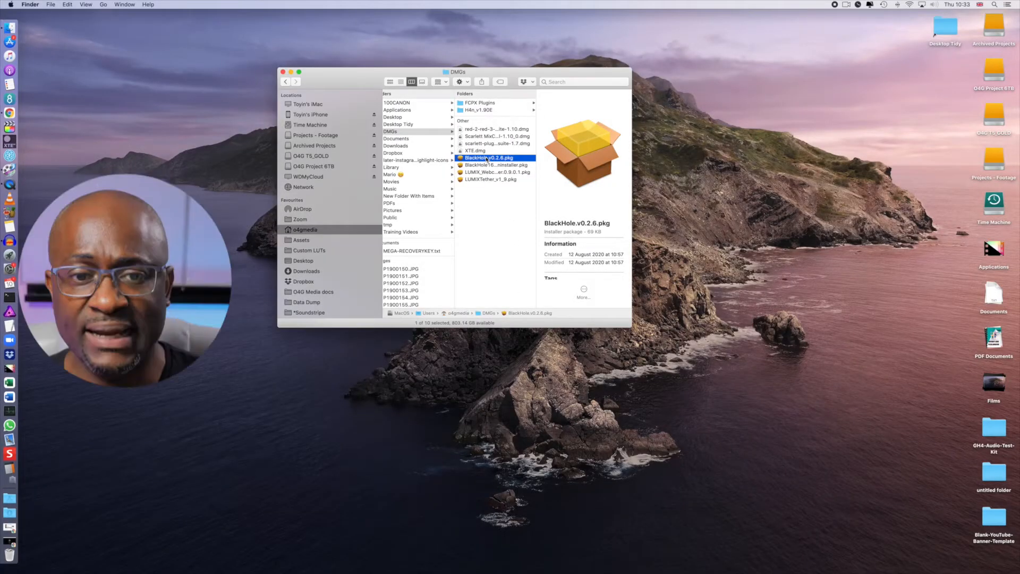
{"action": "left_click", "coordinate": [612, 326]}
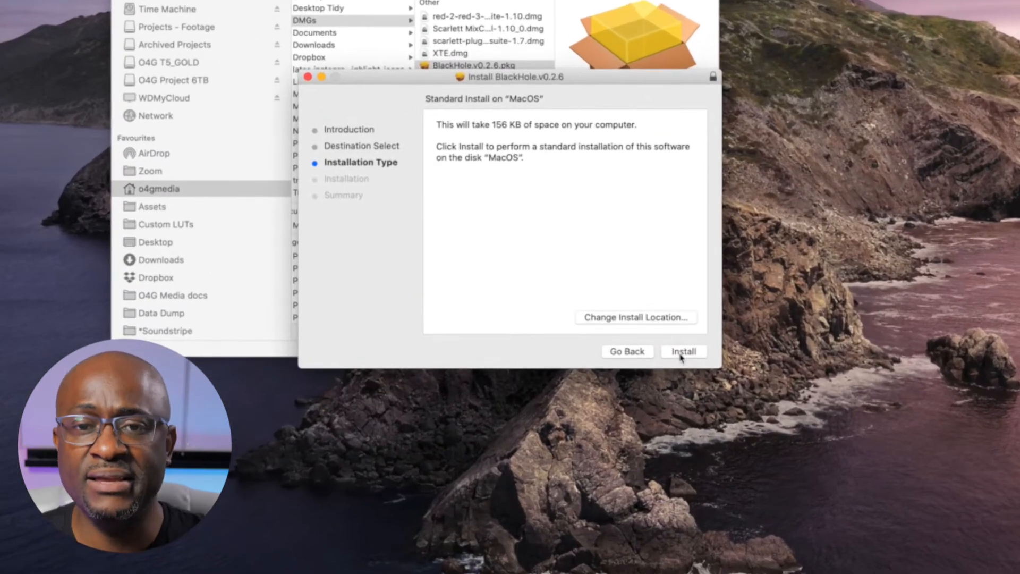
{"action": "left_click", "coordinate": [682, 352]}
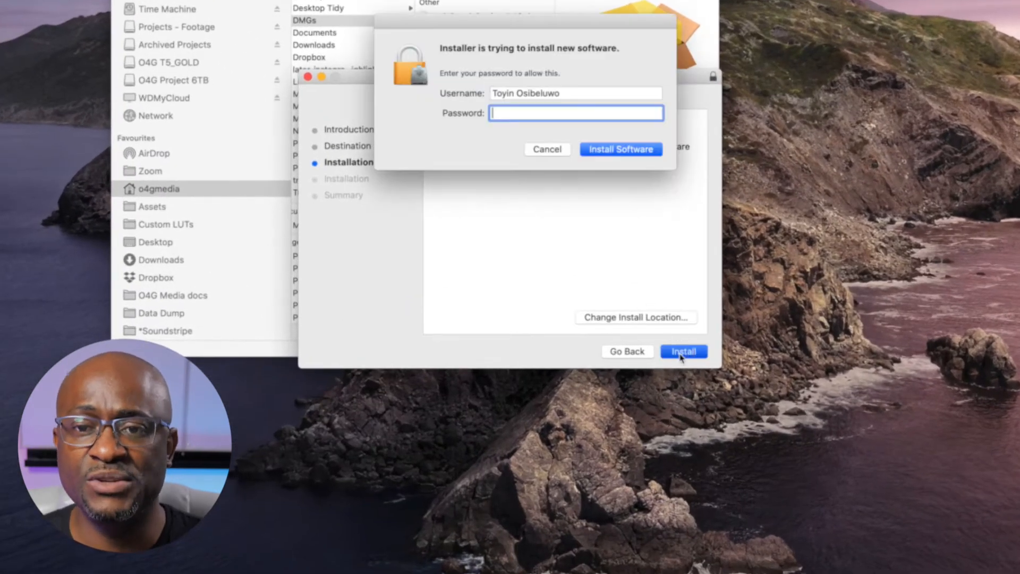
{"action": "type", "text": "•"}
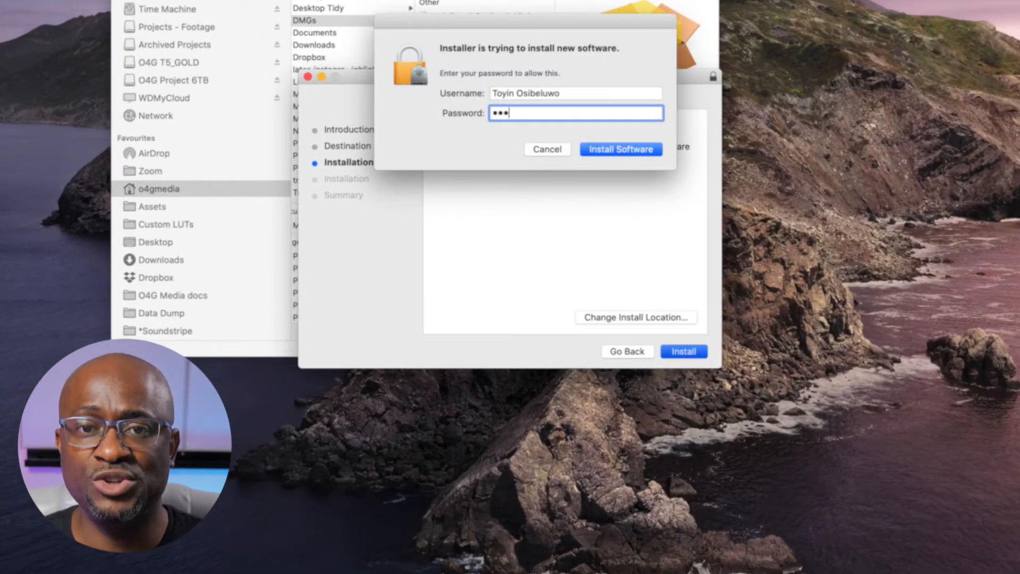
{"action": "type", "text": "•••••••••"}
{"action": "key", "text": "Return"}
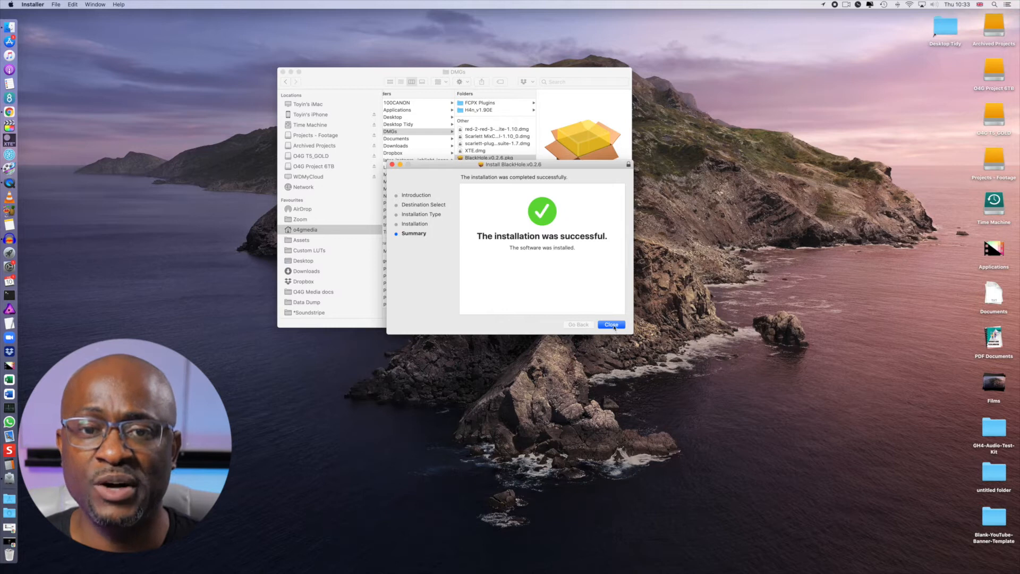
{"action": "left_click", "coordinate": [611, 324]}
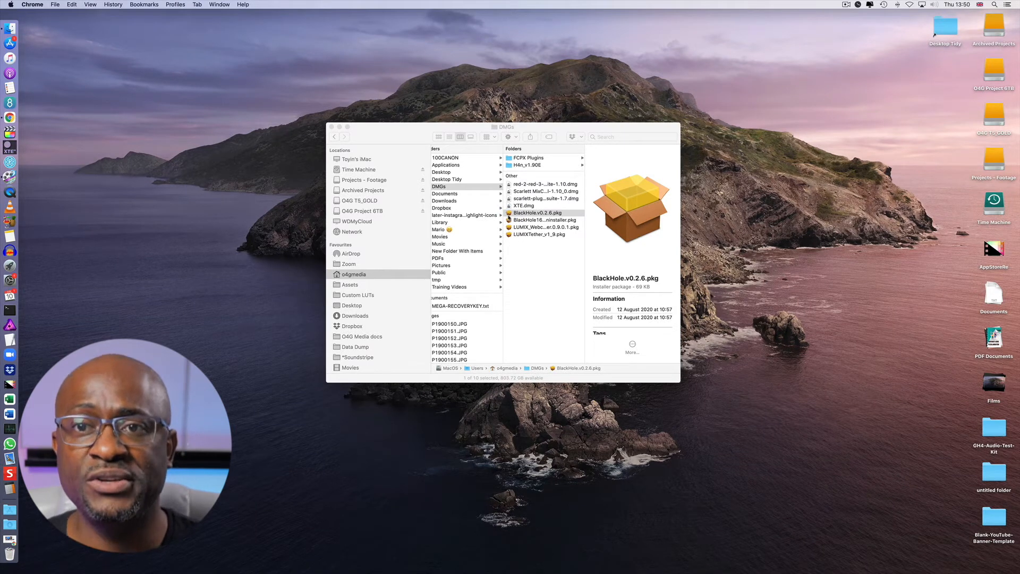
Put away the Finder window, search for "audio midi" with Spotlight and open Audio MIDI Setup
{"action": "left_click", "coordinate": [340, 127]}
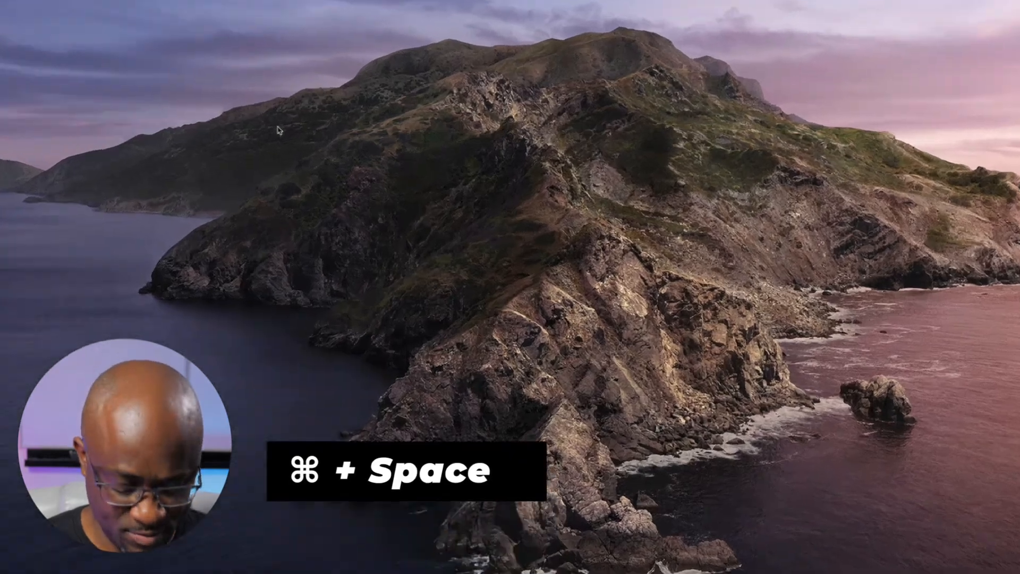
{"action": "key", "text": "super+space"}
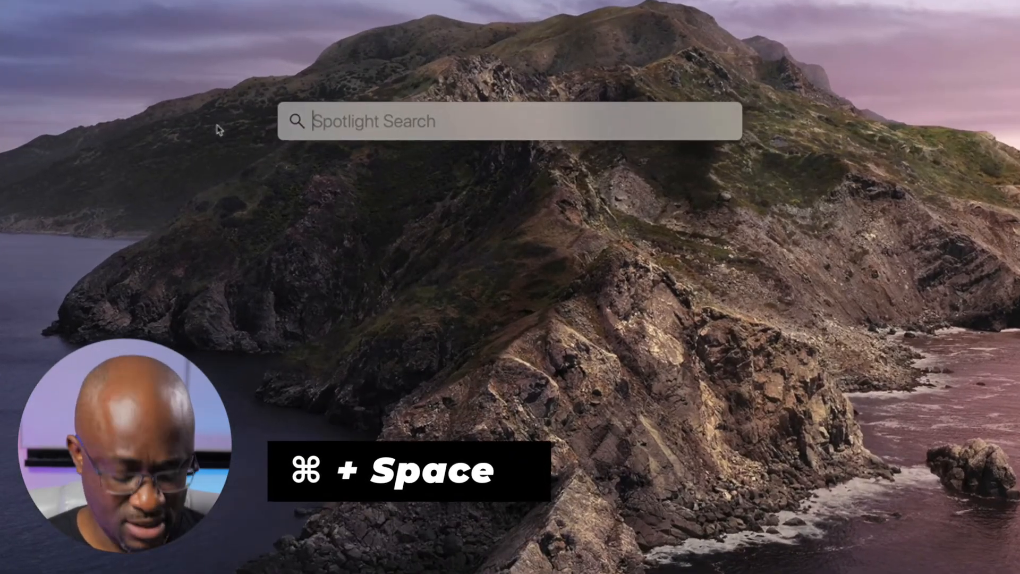
{"action": "type", "text": "audio midi"}
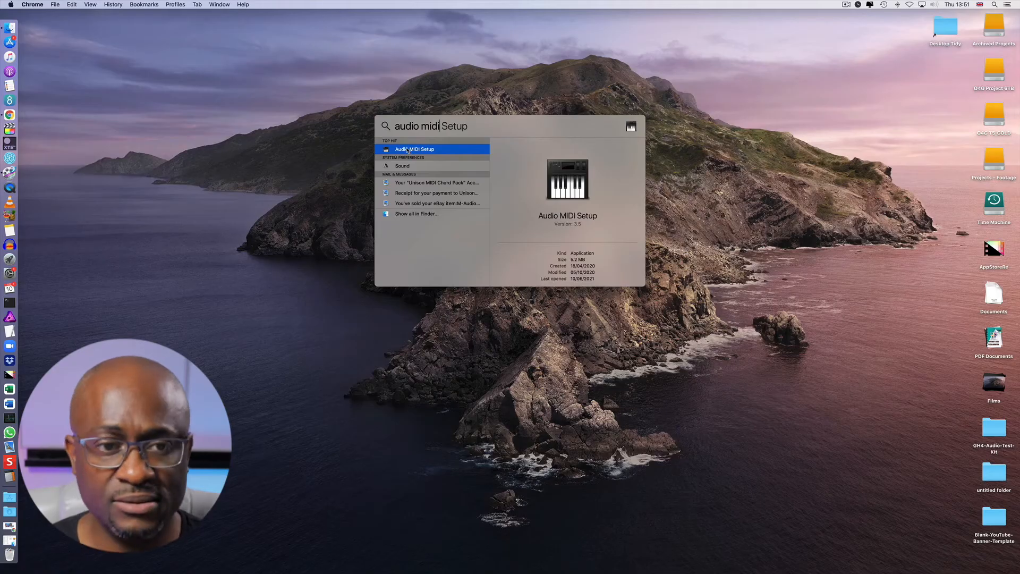
{"action": "double_click", "coordinate": [407, 150]}
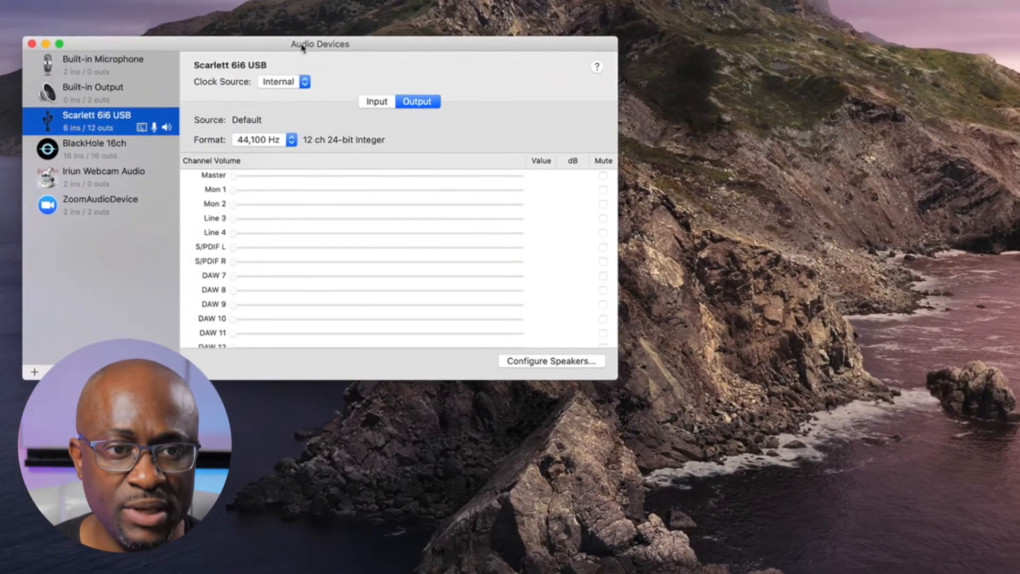
Reposition and enlarge the Audio Devices window so the full channel list fits
{"action": "left_click_drag", "start_coordinate": [387, 126], "coordinate": [443, 126]}
{"action": "left_click_drag", "start_coordinate": [400, 48], "coordinate": [538, 57]}
{"action": "left_click_drag", "start_coordinate": [843, 382], "coordinate": [948, 540]}
{"action": "left_click_drag", "start_coordinate": [288, 541], "coordinate": [266, 473]}
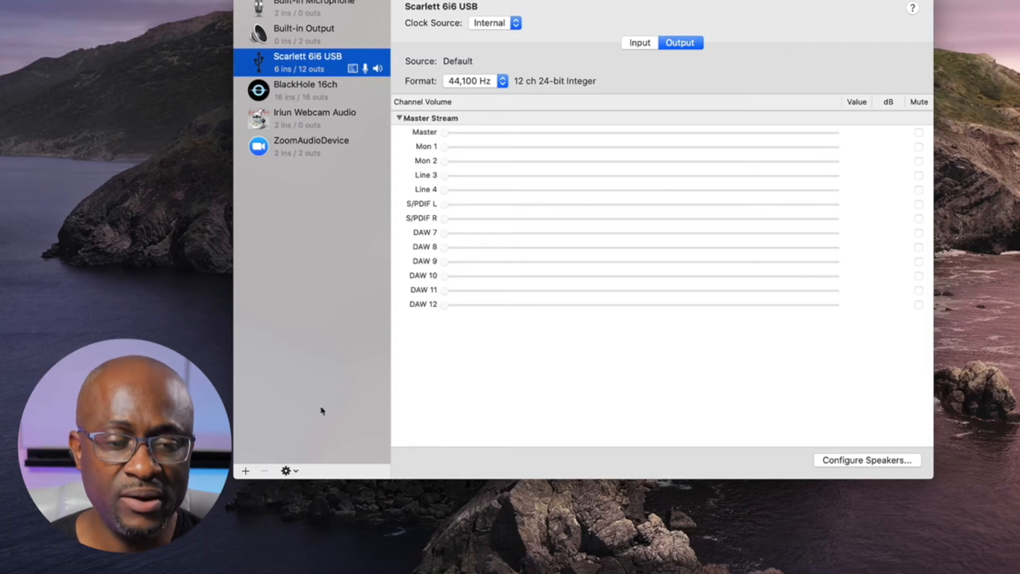
Create an aggregate device named "QuickTime Player Input" and include BlackHole 16ch in it
{"action": "left_click", "coordinate": [247, 471]}
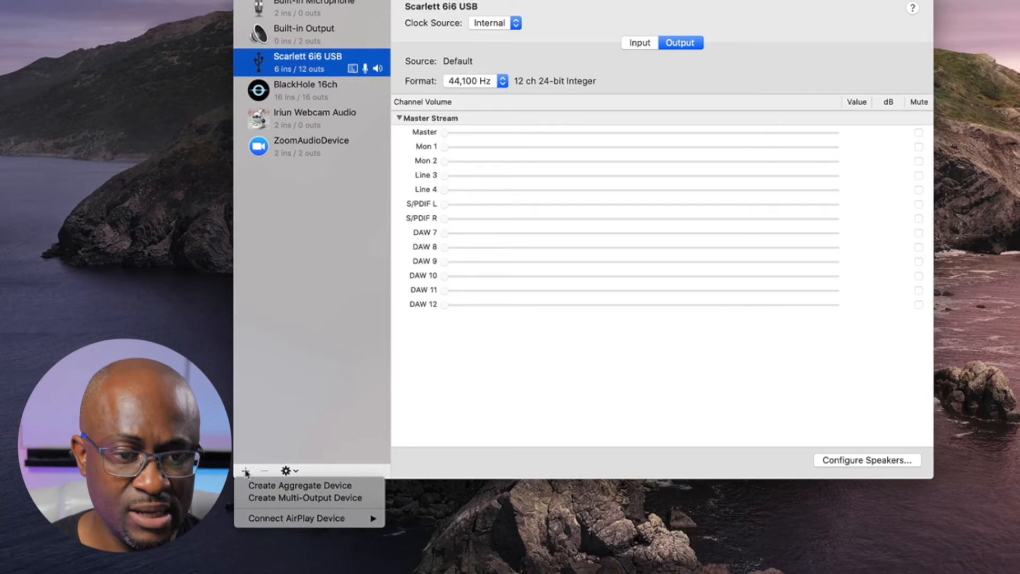
{"action": "left_click", "coordinate": [305, 487]}
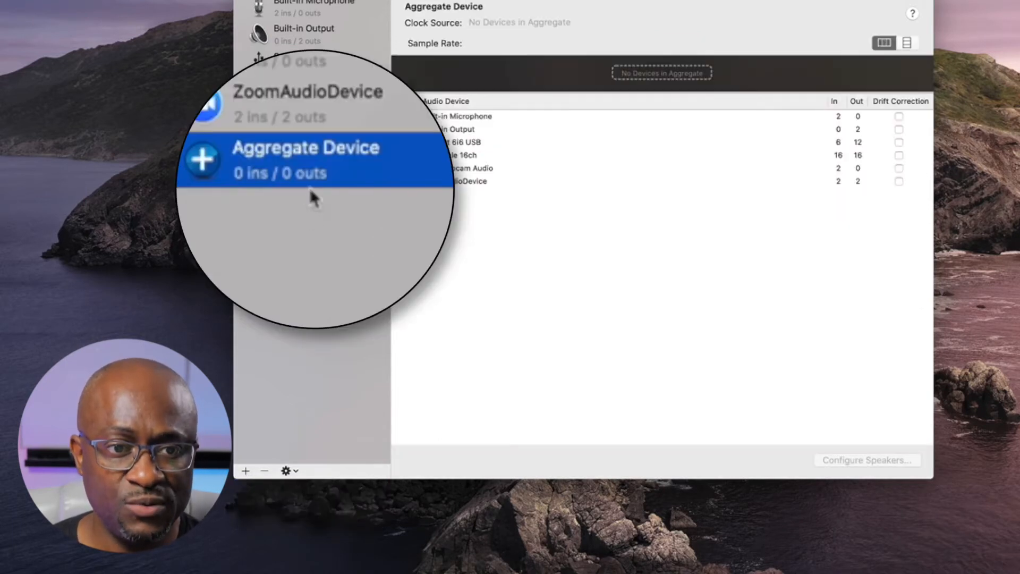
{"action": "double_click", "coordinate": [308, 153]}
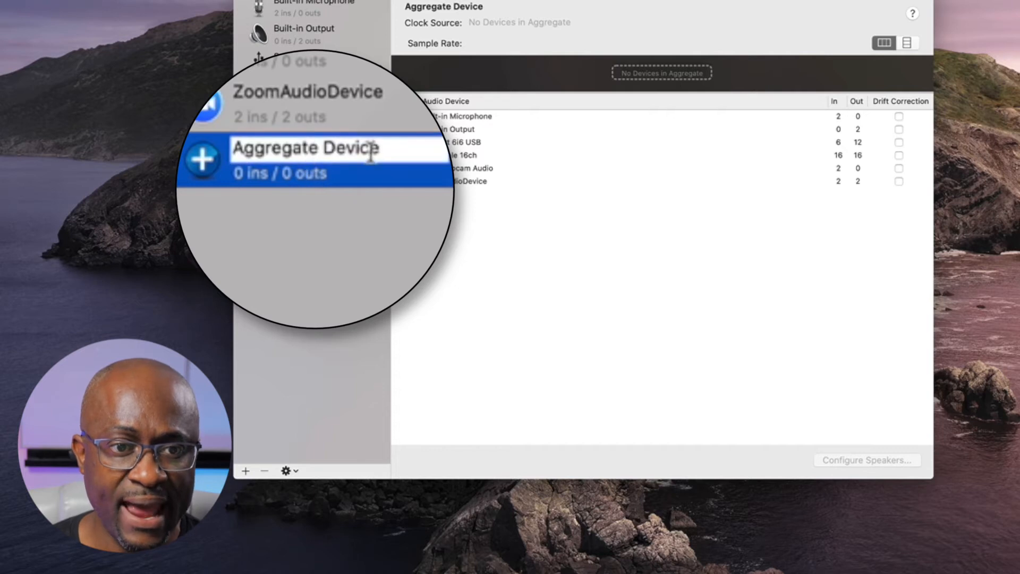
{"action": "left_click_drag", "start_coordinate": [380, 152], "coordinate": [216, 159]}
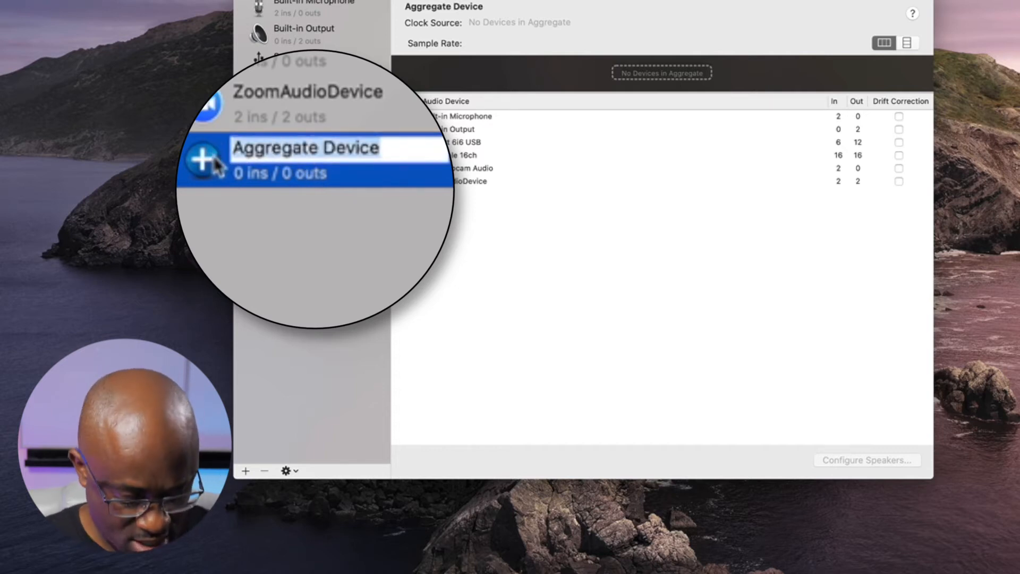
{"action": "type", "text": "Quick"}
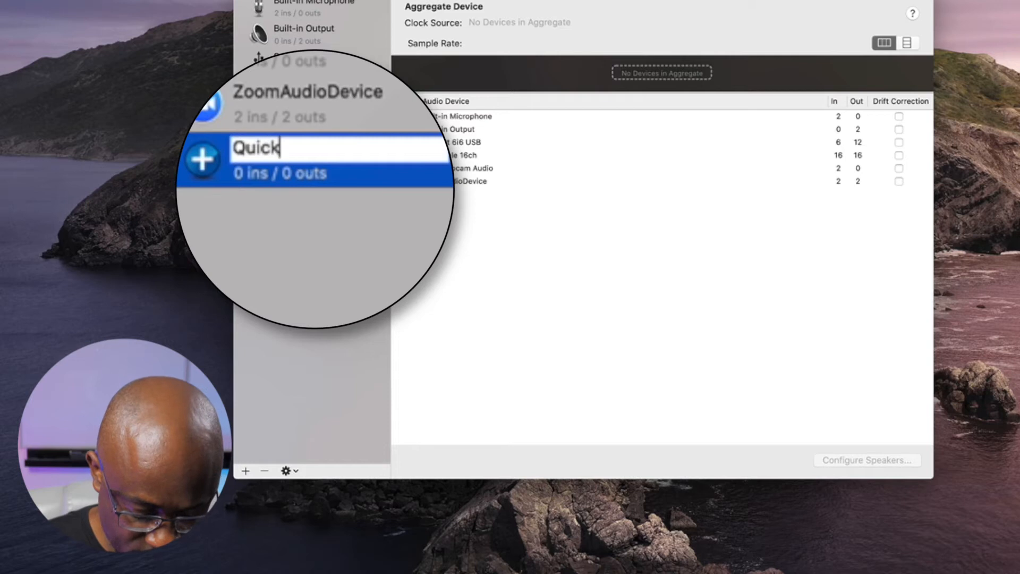
{"action": "type", "text": "Time Player Input"}
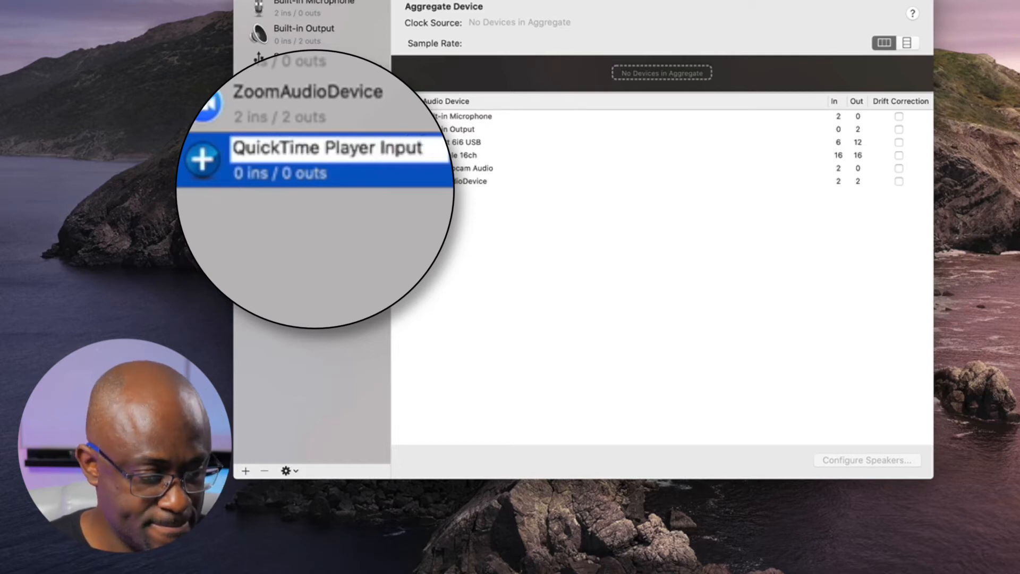
{"action": "key", "text": "Return"}
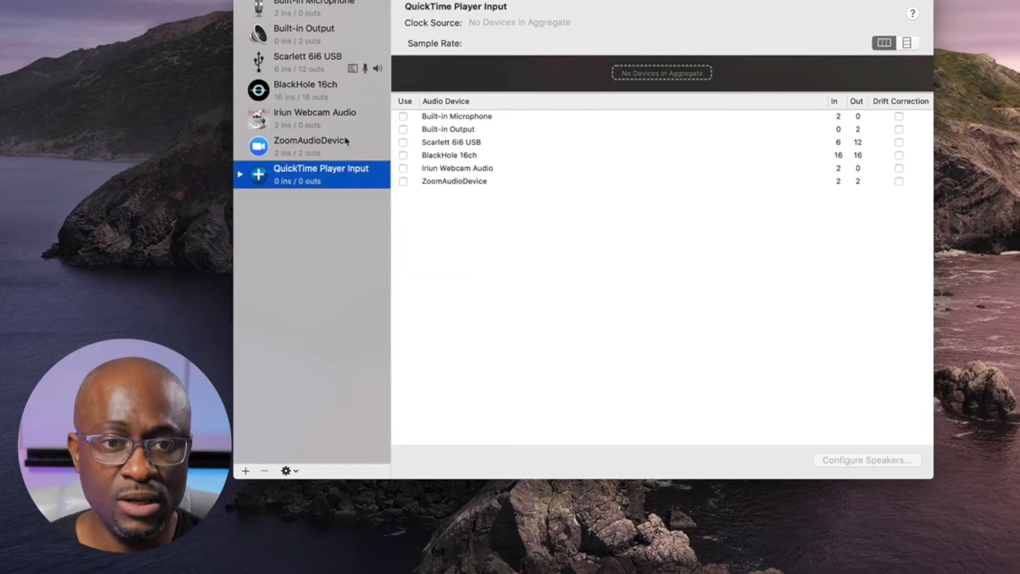
{"action": "left_click", "coordinate": [404, 155]}
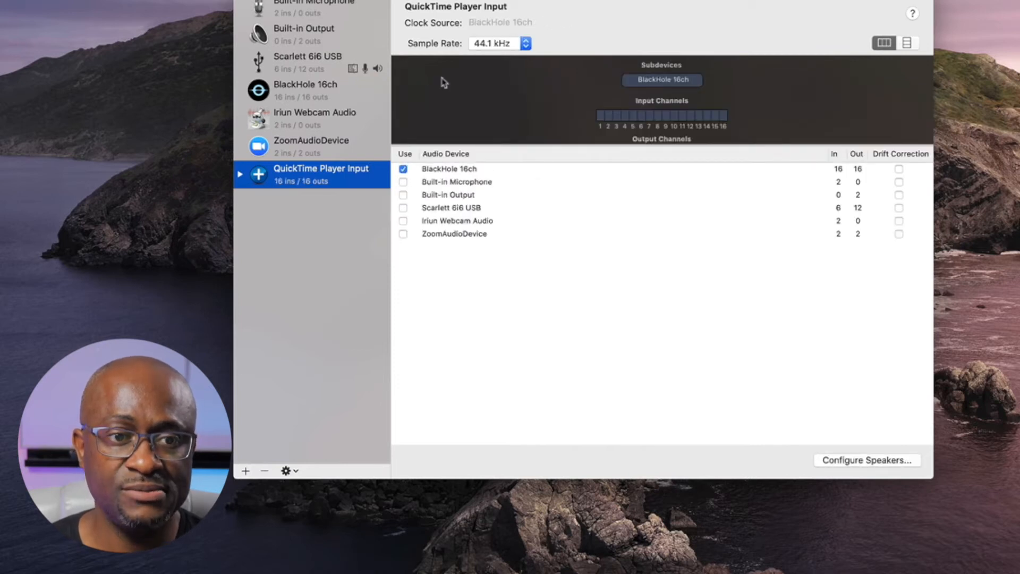
Create a multi-output device and name it "Screen Record With Audio"
{"action": "left_click", "coordinate": [246, 472]}
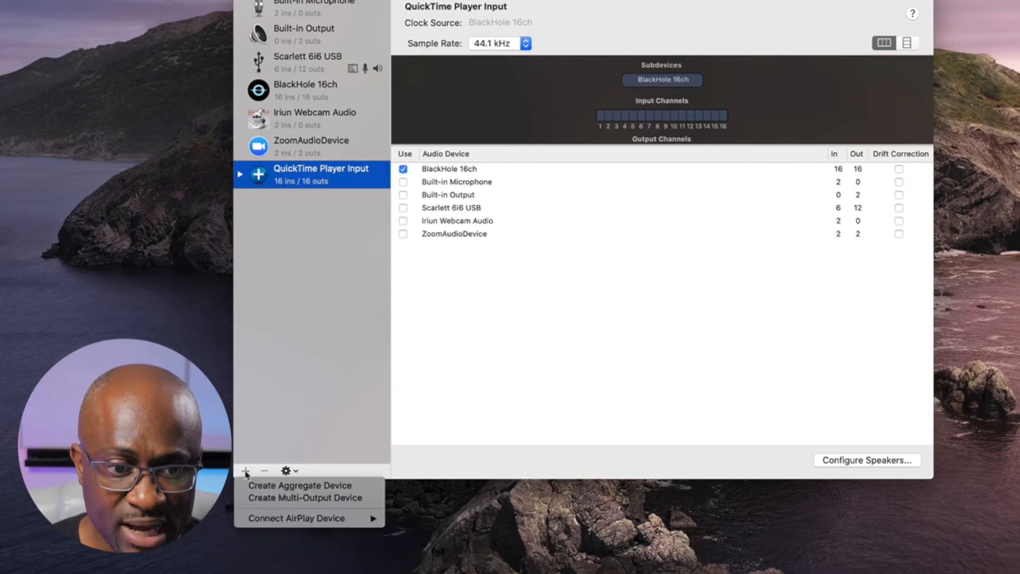
{"action": "left_click", "coordinate": [263, 500]}
{"action": "left_click", "coordinate": [300, 206]}
{"action": "left_click", "coordinate": [426, 202]}
{"action": "key", "text": "BackSpace"}
{"action": "key", "text": "BackSpace"}
{"action": "key", "text": "BackSpace"}
{"action": "key", "text": "BackSpace"}
{"action": "key", "text": "BackSpace"}
{"action": "key", "text": "BackSpace"}
{"action": "key", "text": "BackSpace"}
{"action": "key", "text": "BackSpace"}
{"action": "key", "text": "BackSpace"}
{"action": "key", "text": "BackSpace"}
{"action": "key", "text": "BackSpace"}
{"action": "key", "text": "BackSpace"}
{"action": "key", "text": "BackSpace"}
{"action": "key", "text": "BackSpace"}
{"action": "key", "text": "BackSpace"}
{"action": "key", "text": "BackSpace"}
{"action": "key", "text": "BackSpace"}
{"action": "key", "text": "BackSpace"}
{"action": "key", "text": "BackSpace"}
{"action": "type", "text": "Screen Reco"}
{"action": "type", "text": "rd With Aud"}
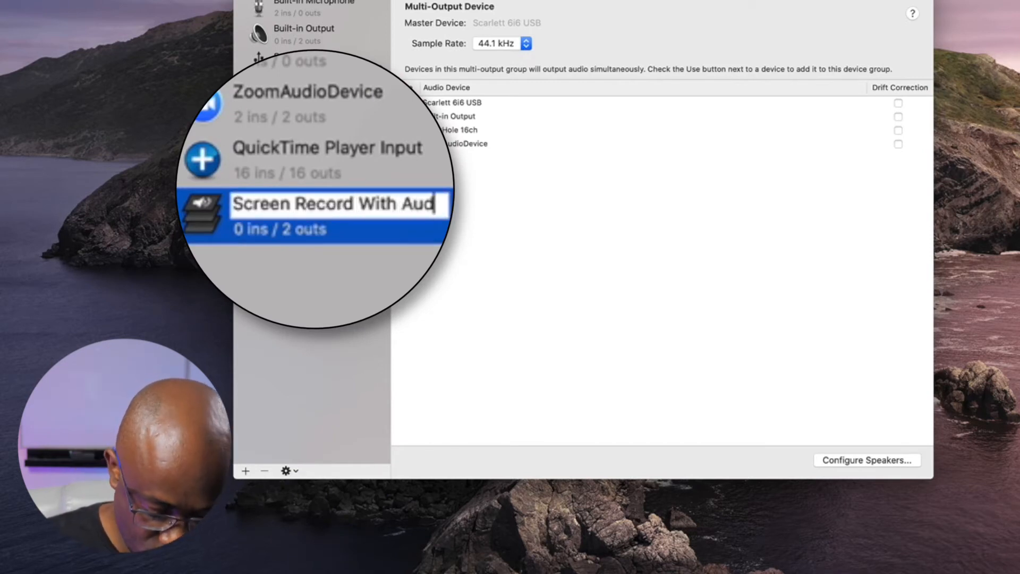
{"action": "type", "text": "io"}
{"action": "key", "text": "Return"}
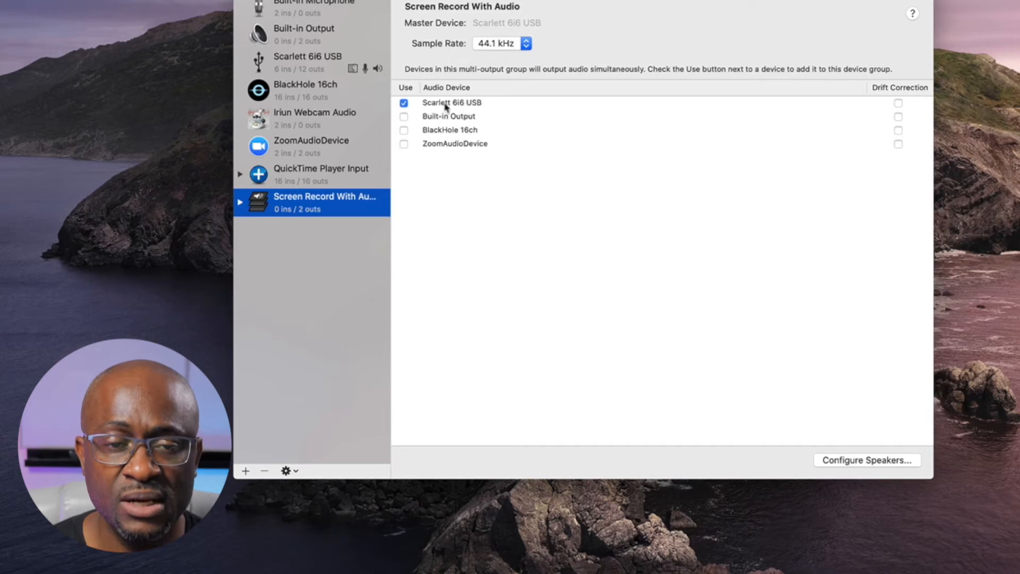
Have Screen Record With Audio use Built-in Output and BlackHole 16ch instead of Scarlett 6i6 USB, and add Scarlett 6i6 USB to QuickTime Player Input
{"action": "left_click", "coordinate": [404, 104]}
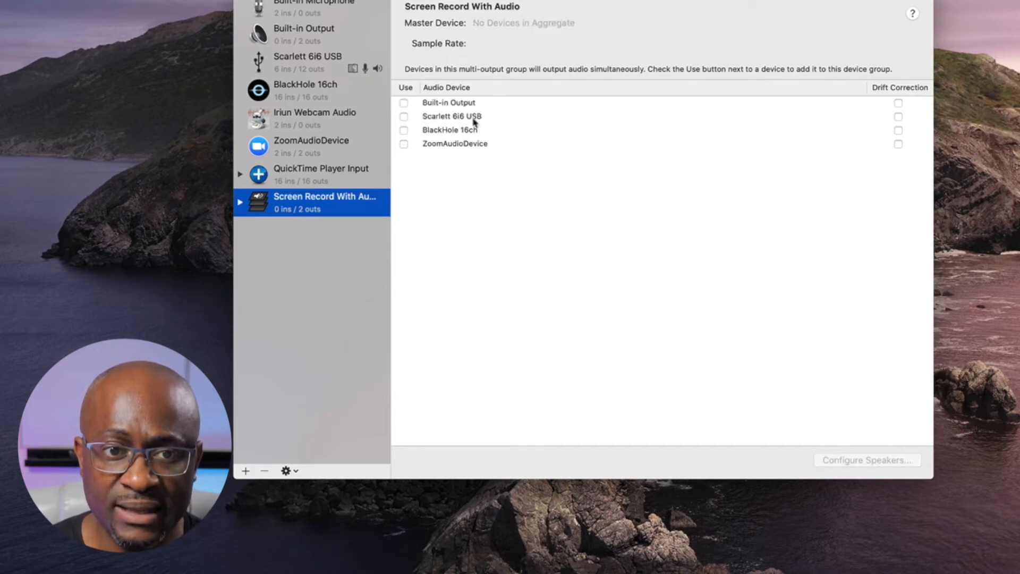
{"action": "left_click", "coordinate": [404, 103]}
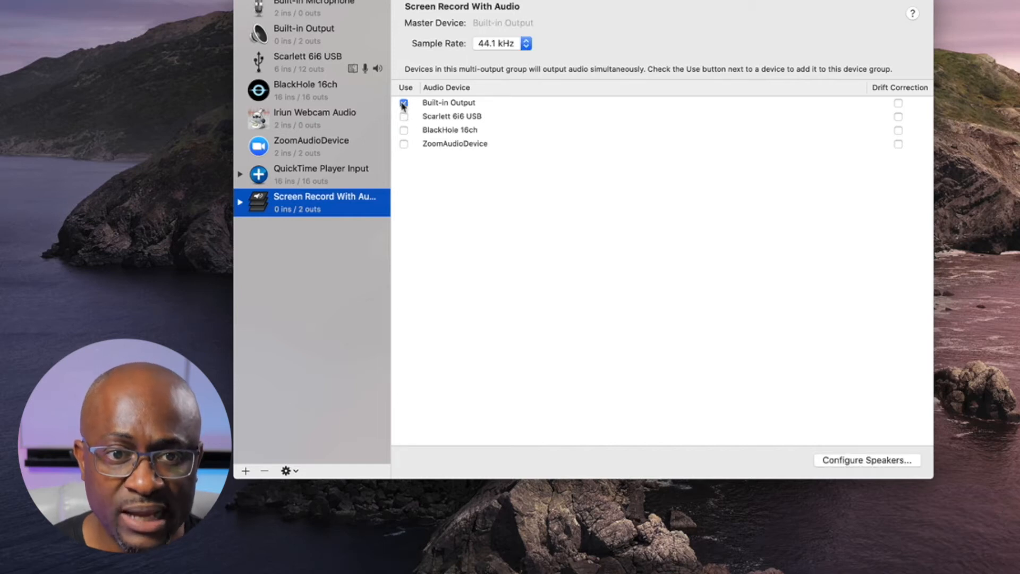
{"action": "left_click", "coordinate": [404, 130]}
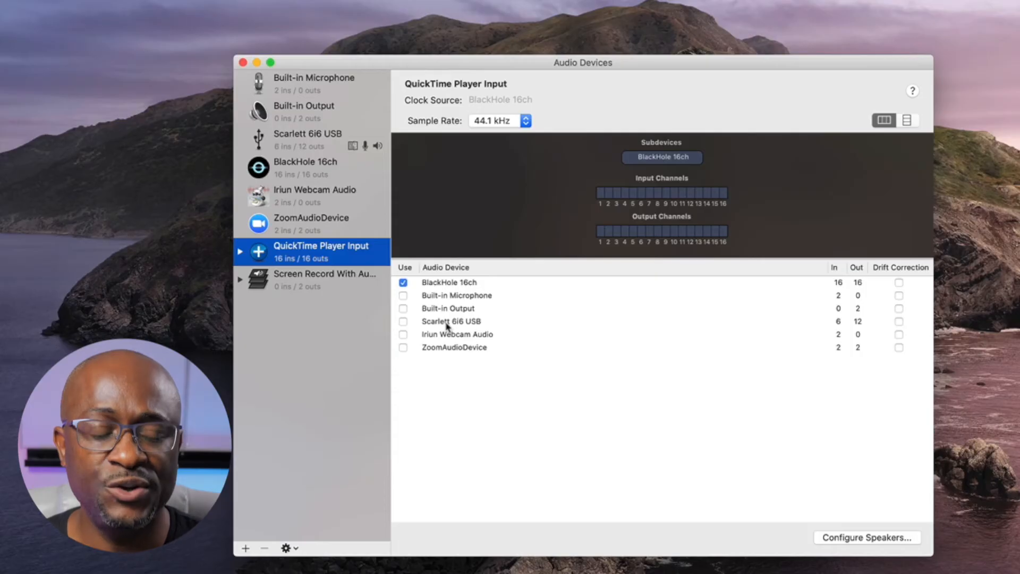
{"action": "left_click", "coordinate": [403, 321]}
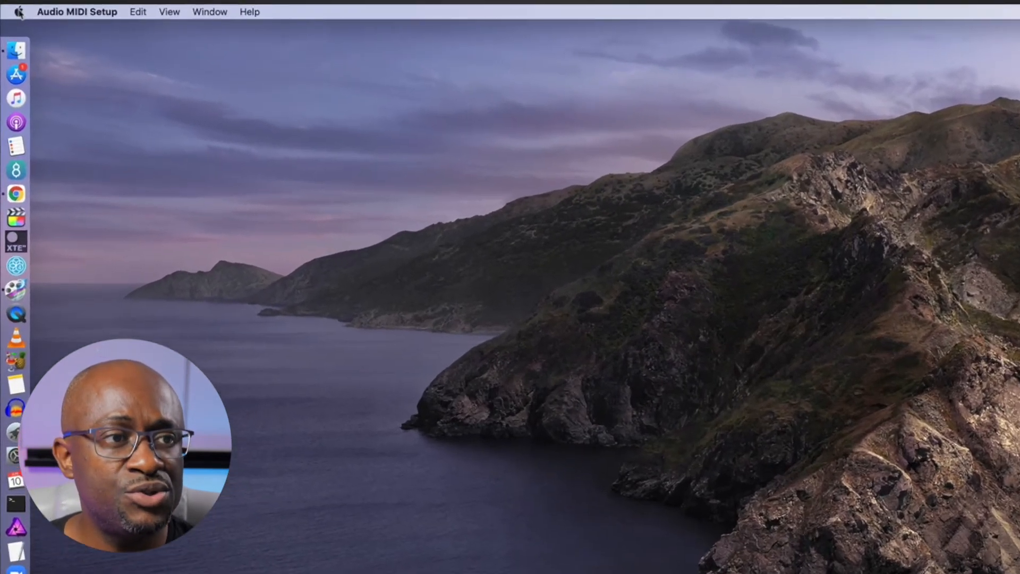
Open the Sound settings in System Preferences and set the sound output device to Screen Record With Audio
{"action": "left_click", "coordinate": [10, 5]}
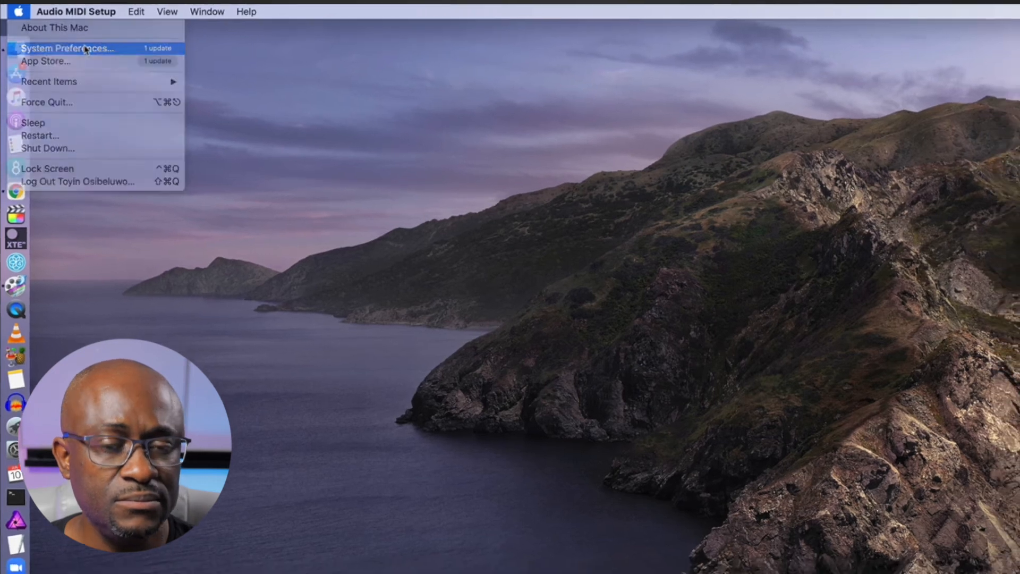
{"action": "left_click", "coordinate": [86, 50]}
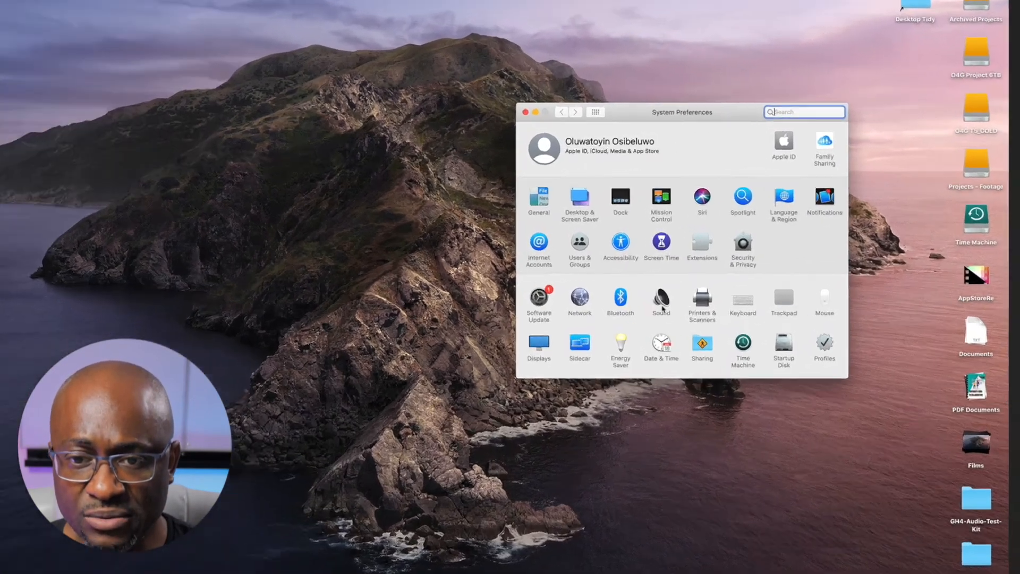
{"action": "left_click", "coordinate": [662, 300]}
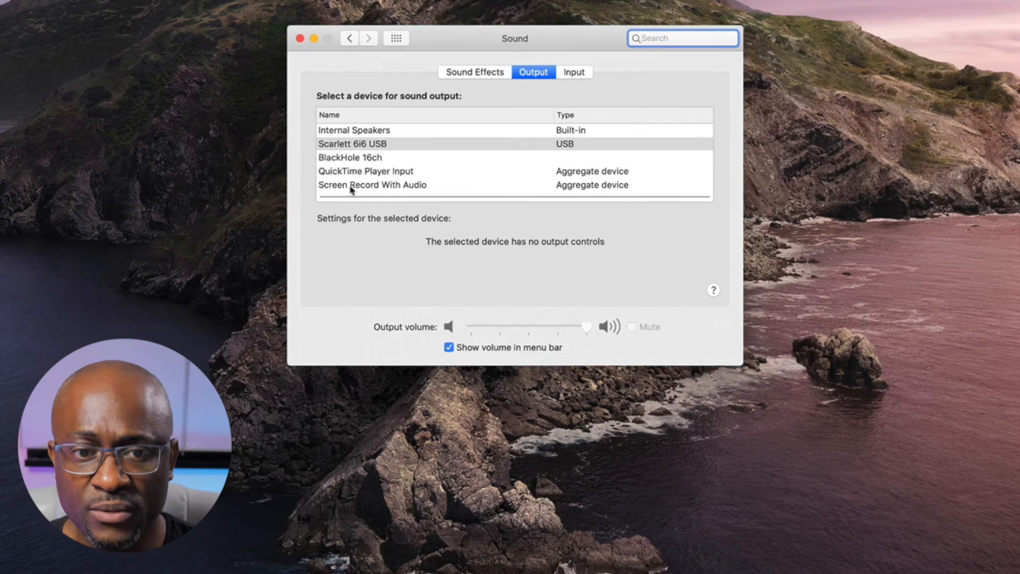
{"action": "left_click", "coordinate": [351, 185]}
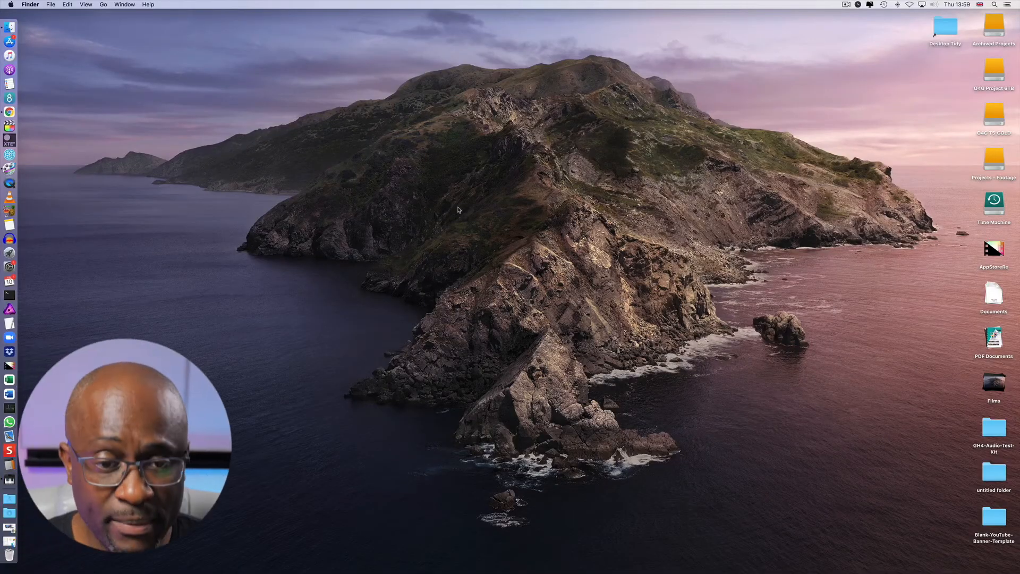
Open QuickTime Player through a Spotlight search and prepare a new screen recording with QuickTime Player Input as the microphone
{"action": "key", "text": "super+space"}
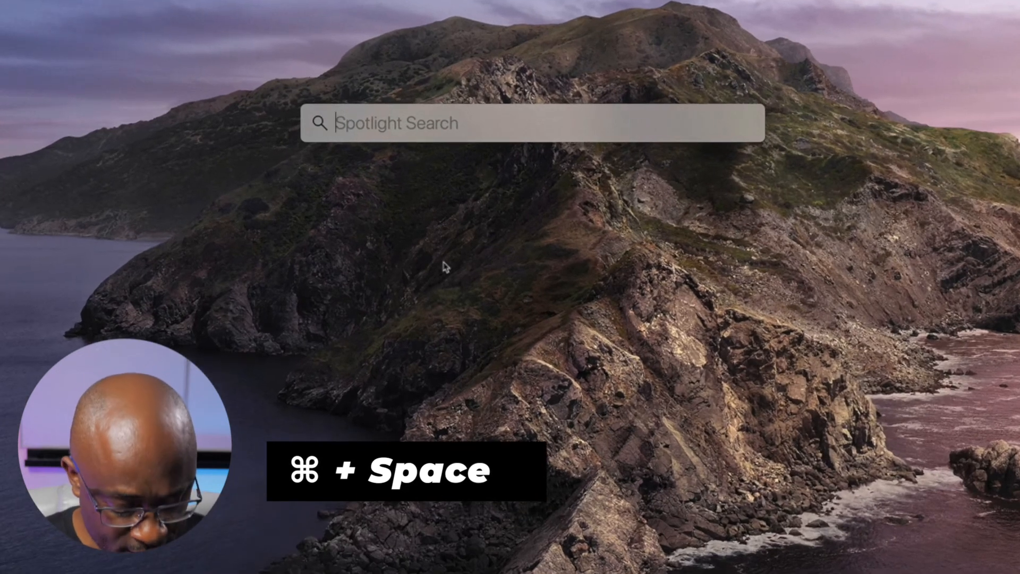
{"action": "type", "text": "quick"}
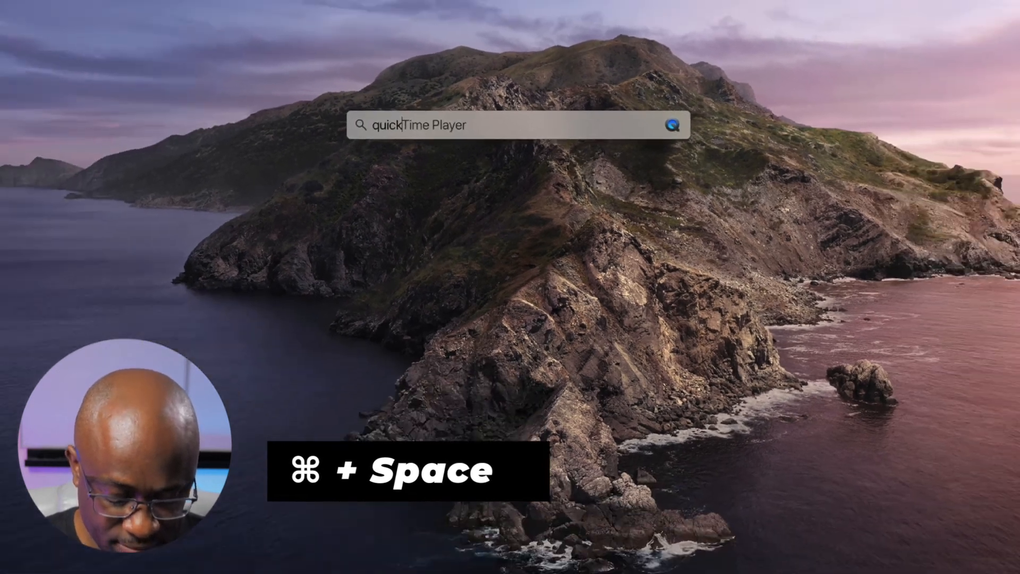
{"action": "key", "text": "Return"}
{"action": "left_click", "coordinate": [83, 6]}
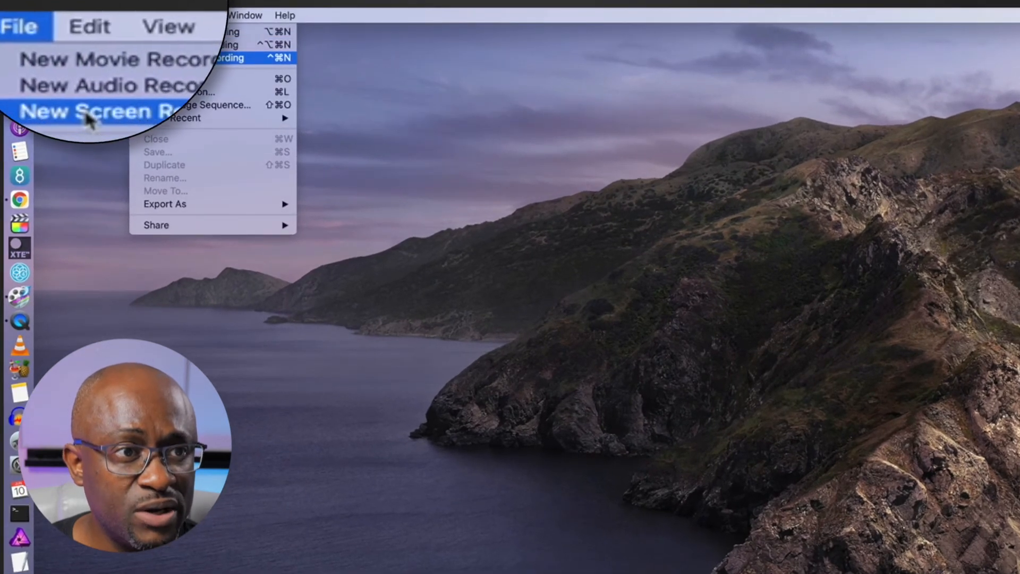
{"action": "left_click", "coordinate": [176, 57]}
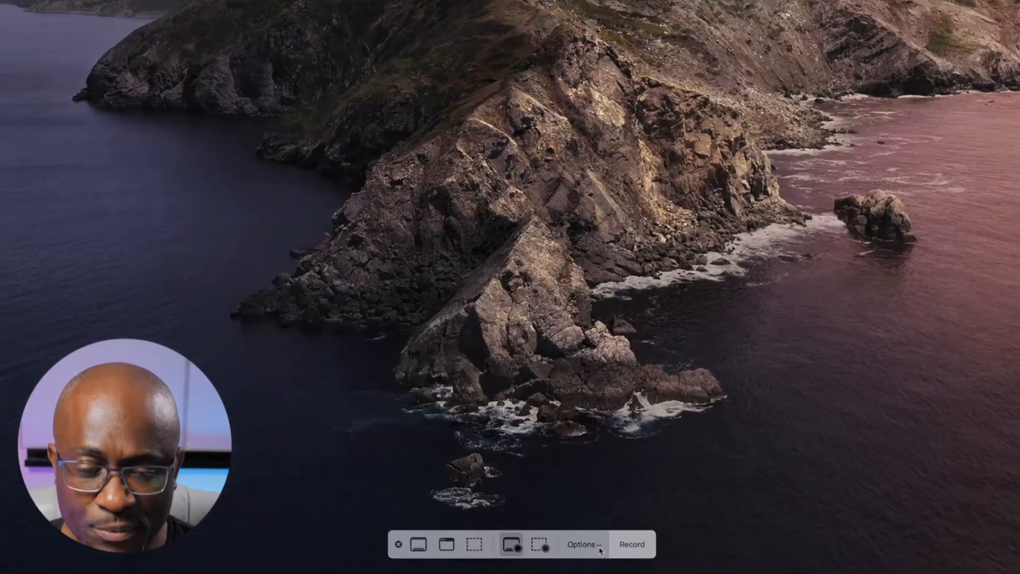
{"action": "left_click", "coordinate": [581, 551]}
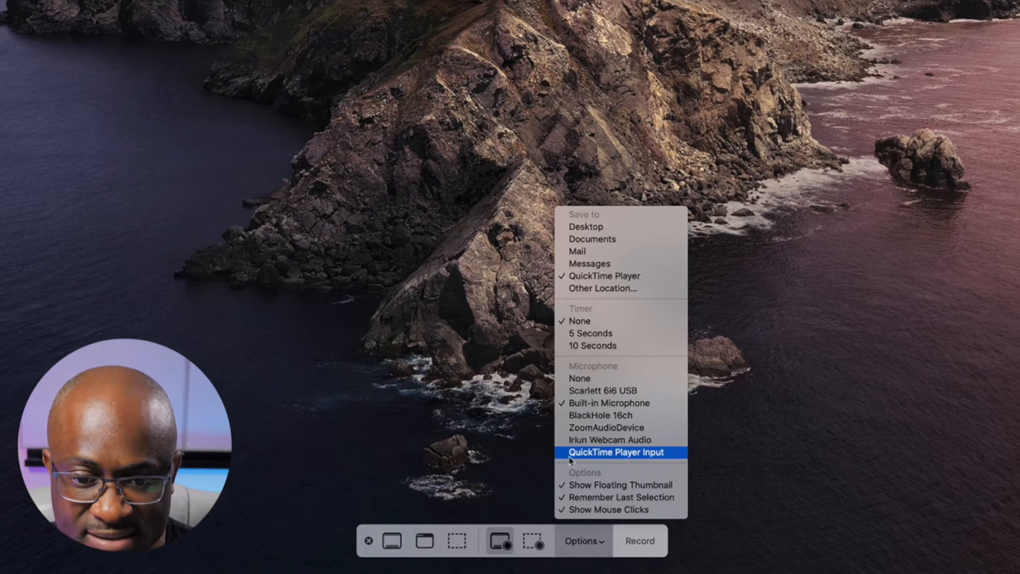
{"action": "left_click", "coordinate": [636, 452]}
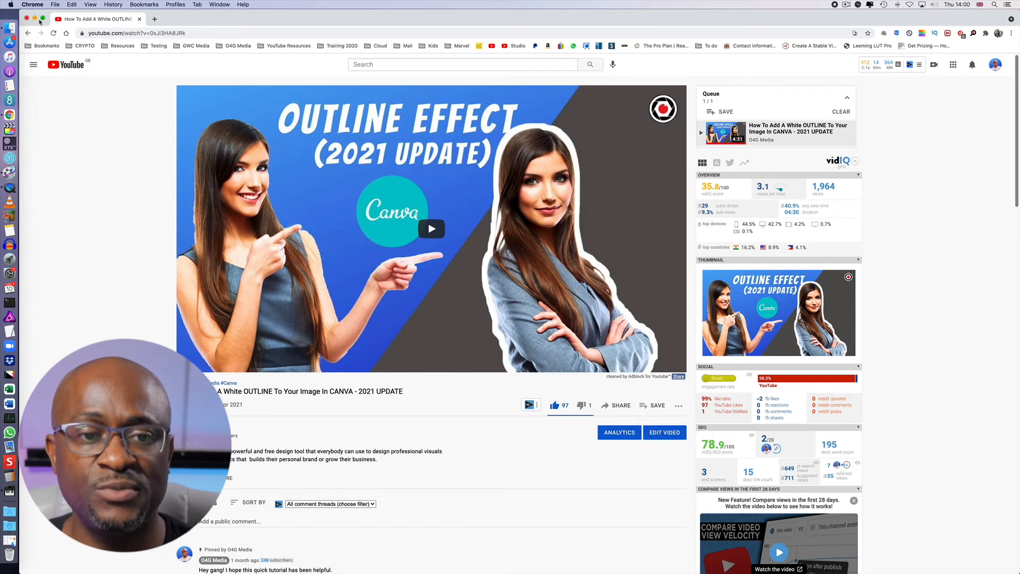
Play the Canva outline effect video on YouTube in Chrome while the screen is being recorded, and stop the recording
{"action": "left_click", "coordinate": [431, 231]}
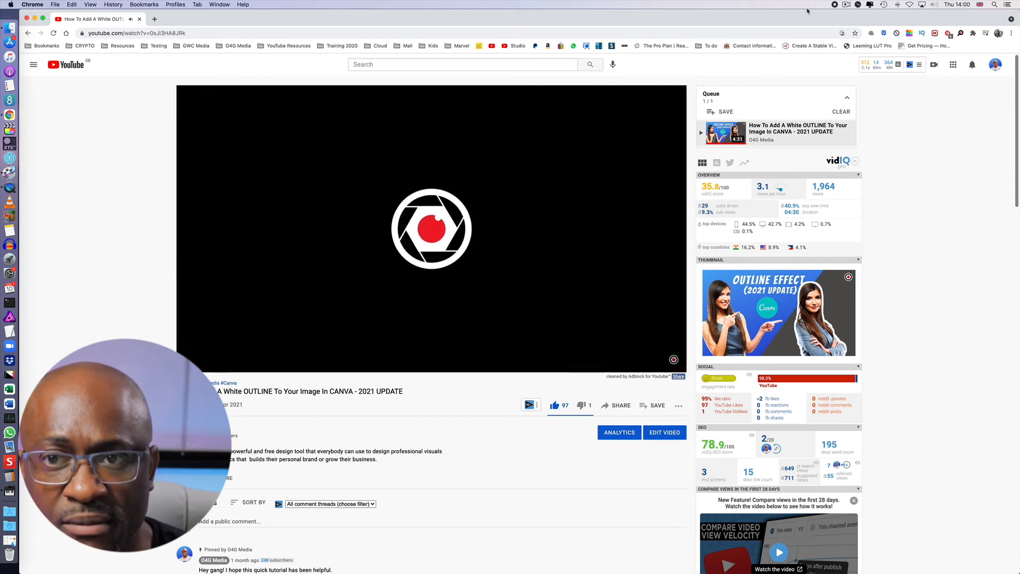
{"action": "left_click", "coordinate": [838, 6]}
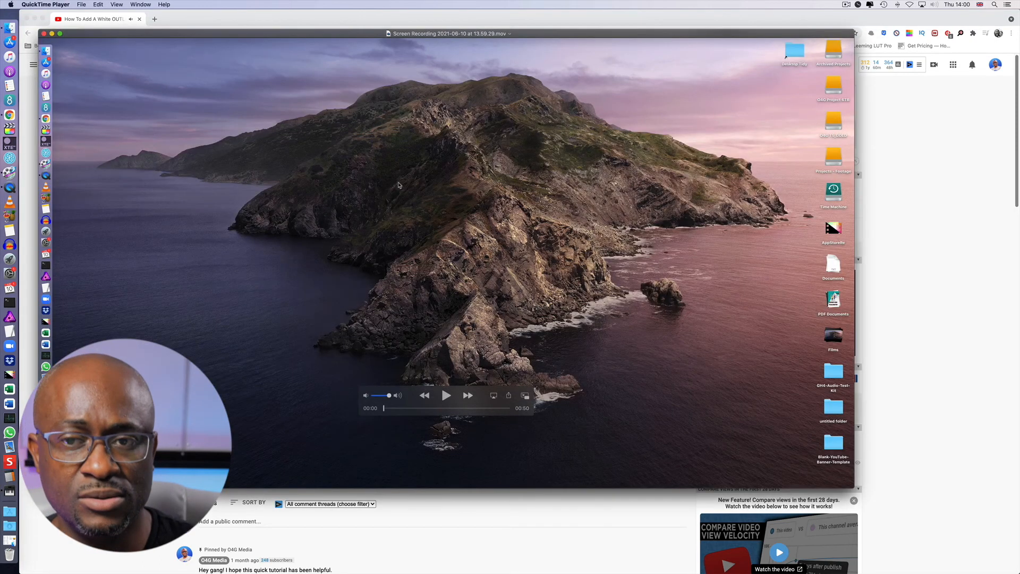
{"action": "left_click", "coordinate": [538, 509]}
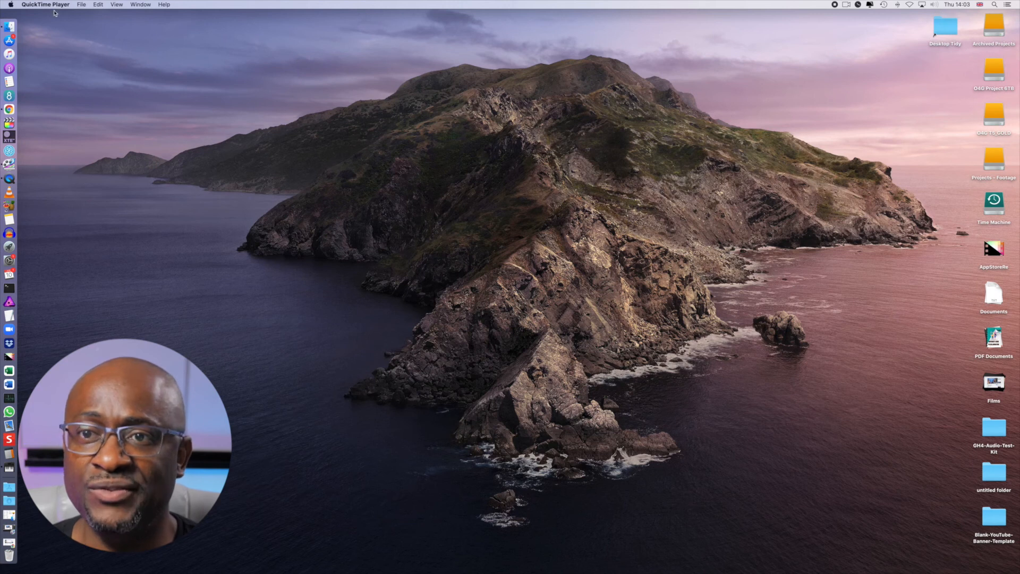
Reopen the Sound settings in System Preferences and switch the sound output device to Scarlett 6i6 USB
{"action": "left_click", "coordinate": [10, 4]}
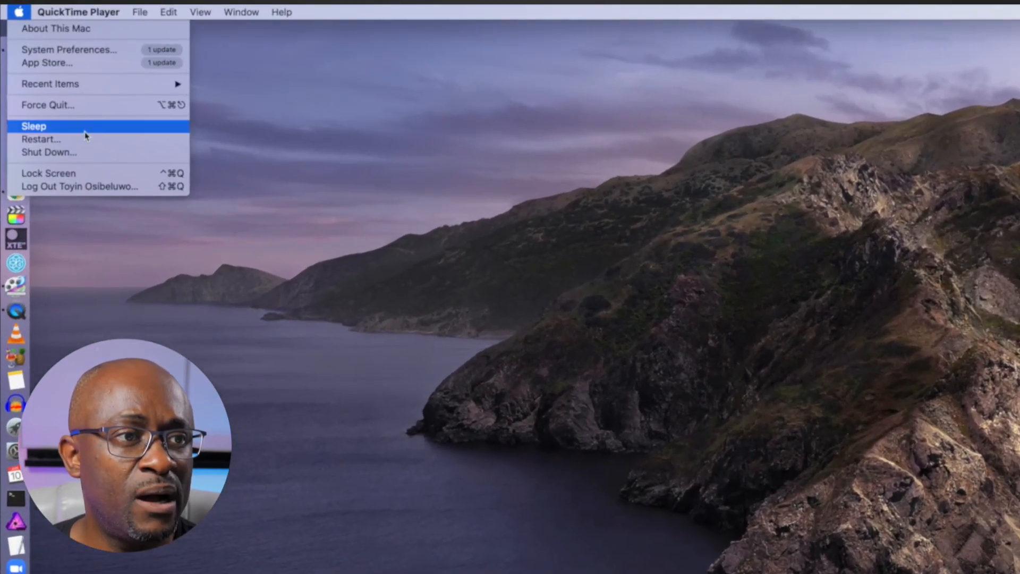
{"action": "left_click", "coordinate": [91, 49]}
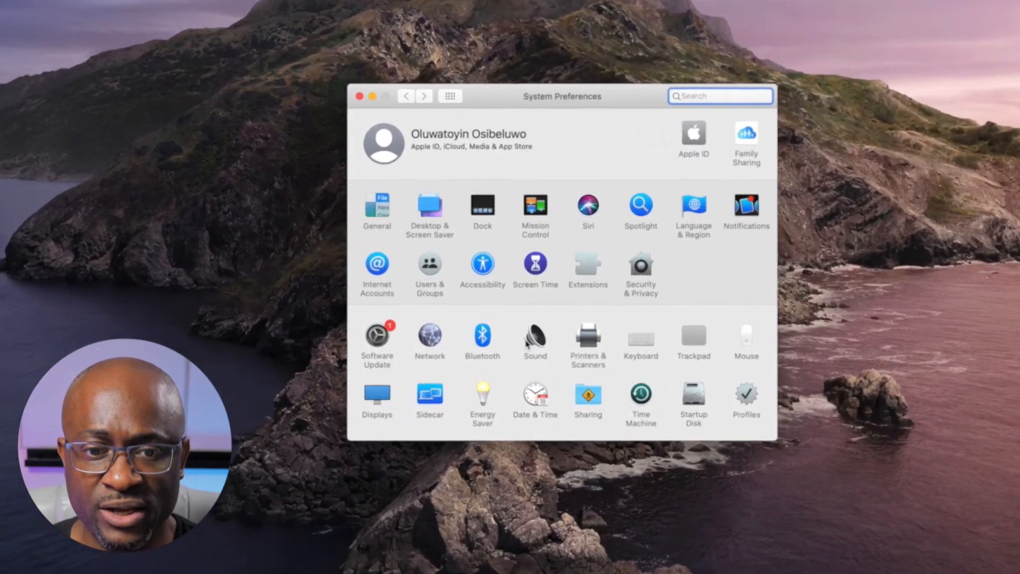
{"action": "left_click", "coordinate": [526, 342]}
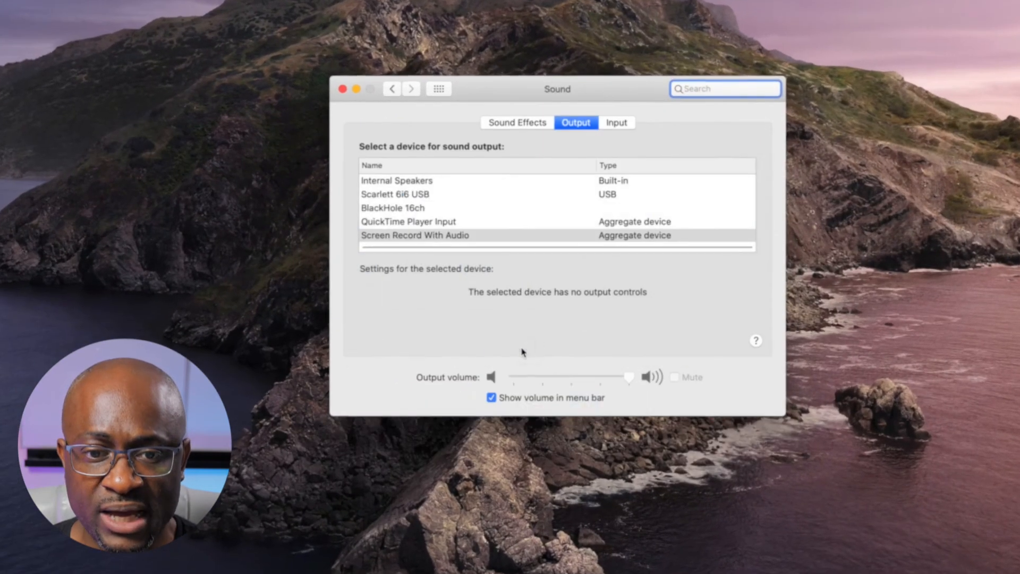
{"action": "left_click", "coordinate": [415, 198]}
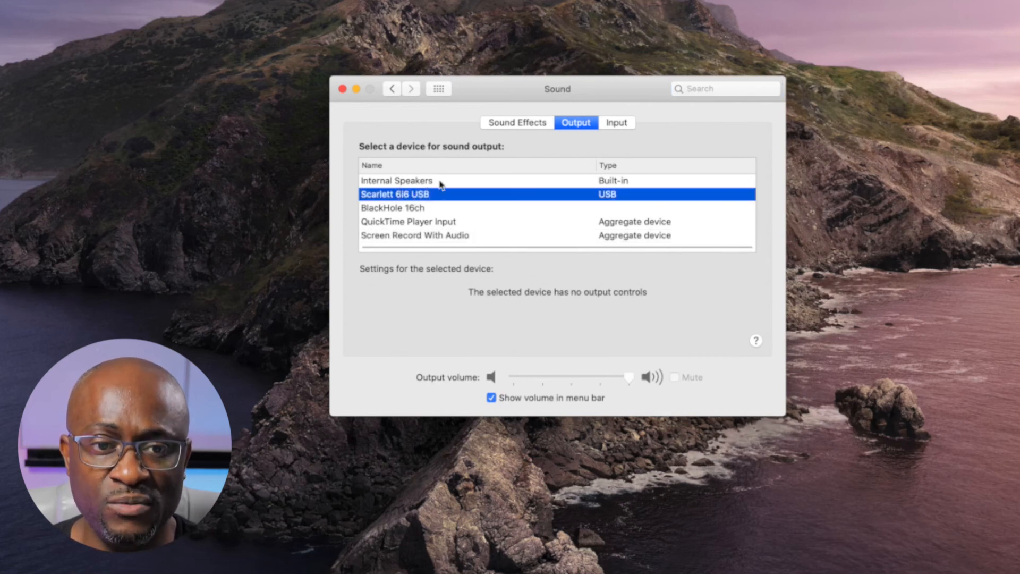